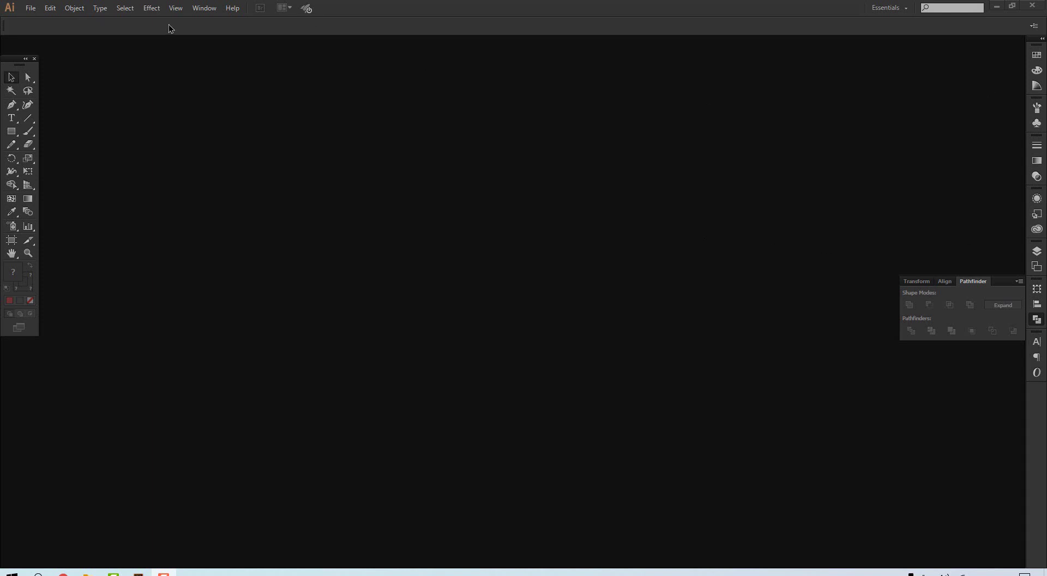
- Hide the Control bar and show it again
left_click(203, 8)
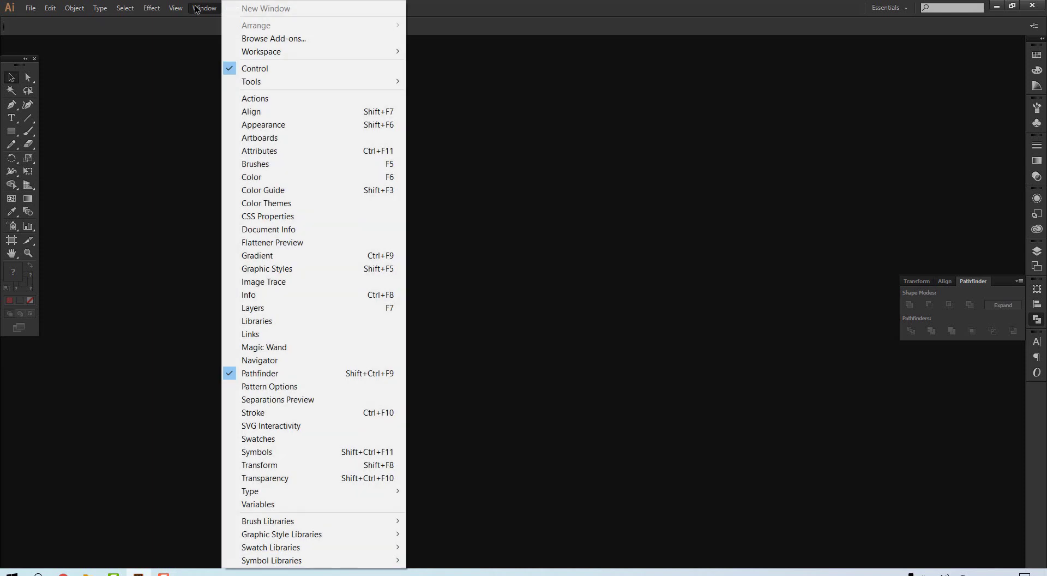
left_click(257, 68)
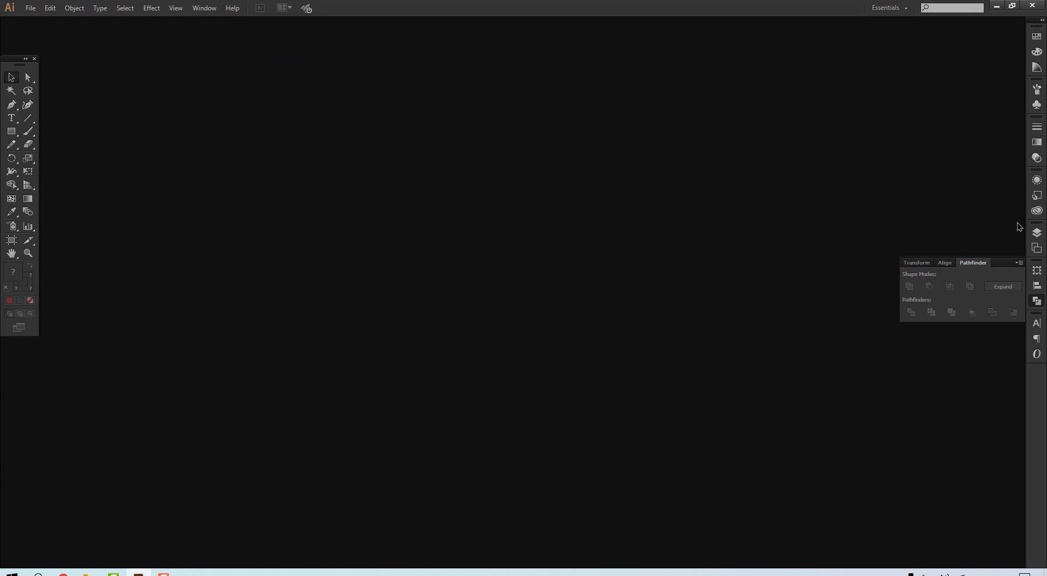
left_click(205, 7)
left_click(235, 68)
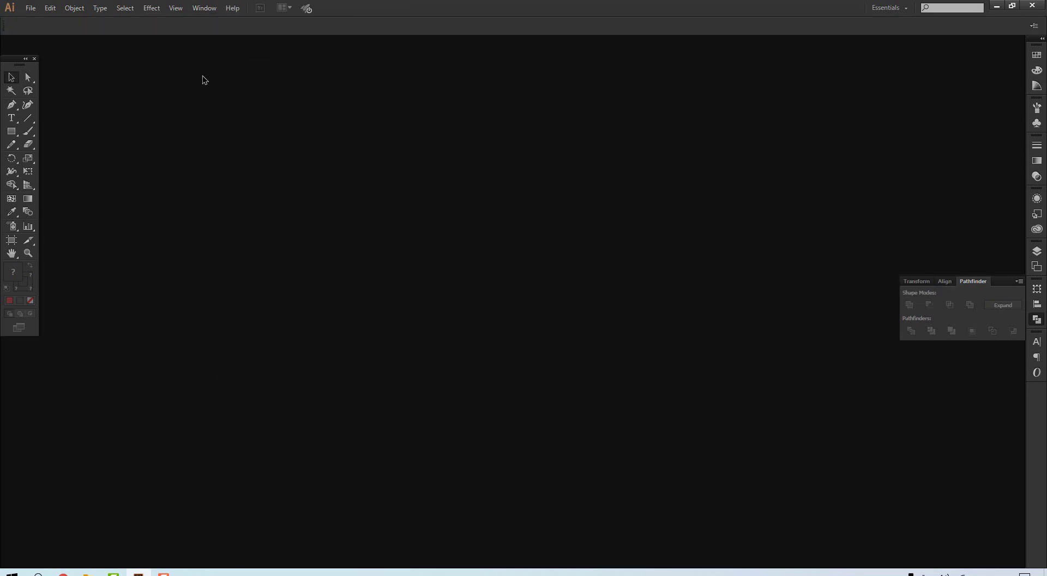
- Hide the default Tools panel and bring it back
left_click(201, 8)
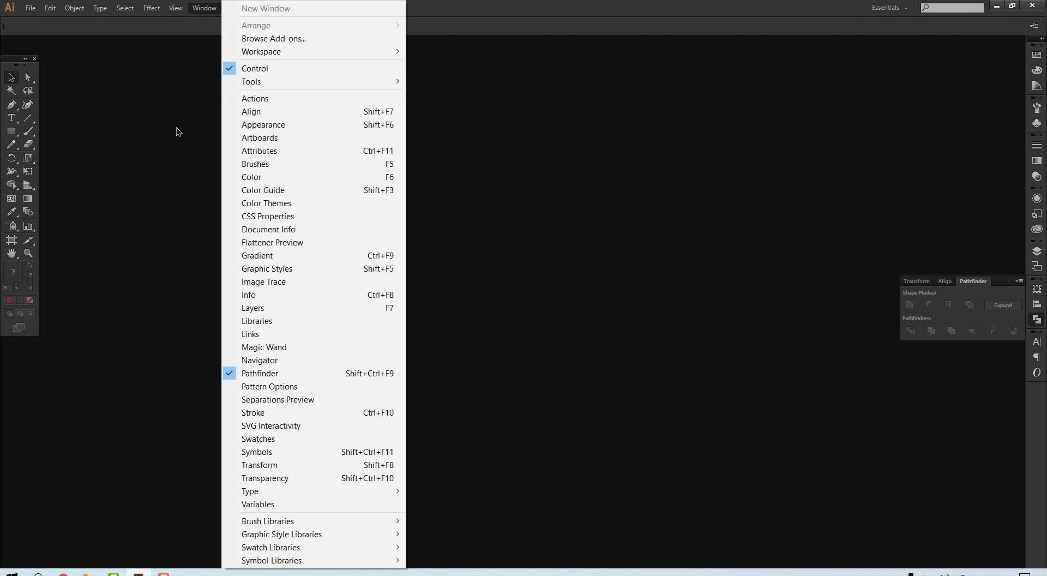
mouse_move(294, 80)
left_click(430, 81)
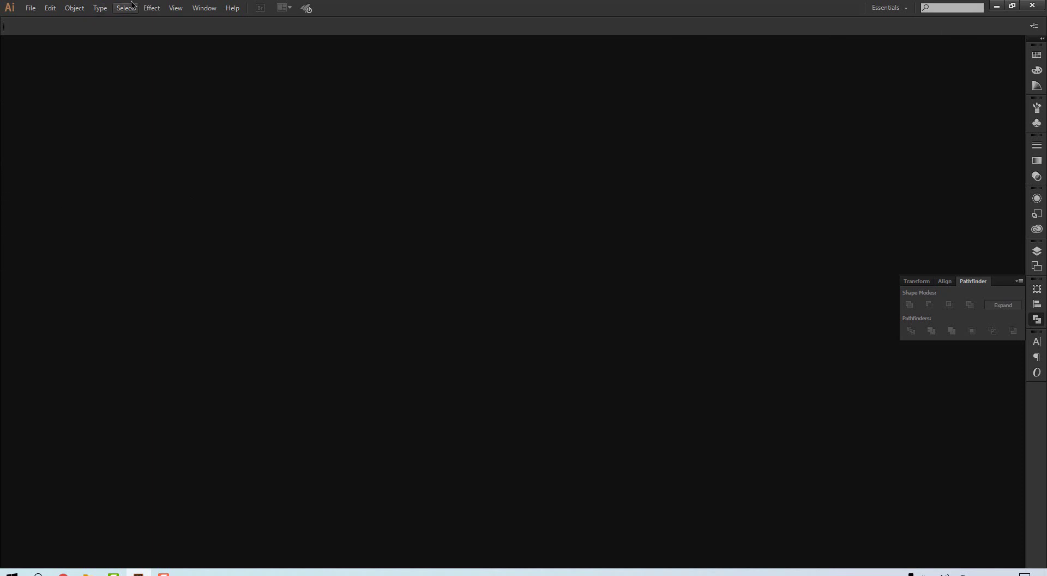
left_click(202, 8)
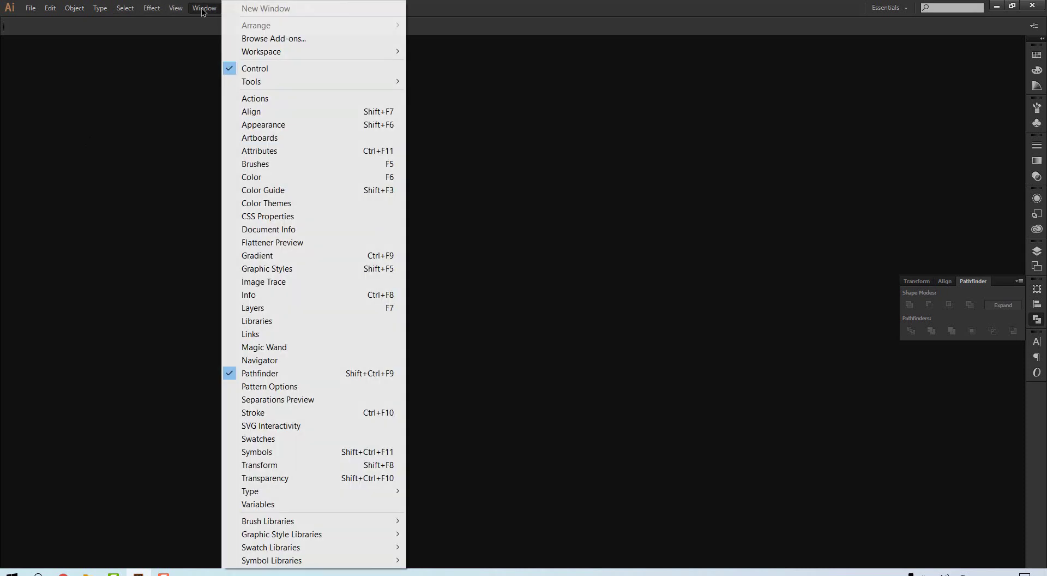
mouse_move(241, 82)
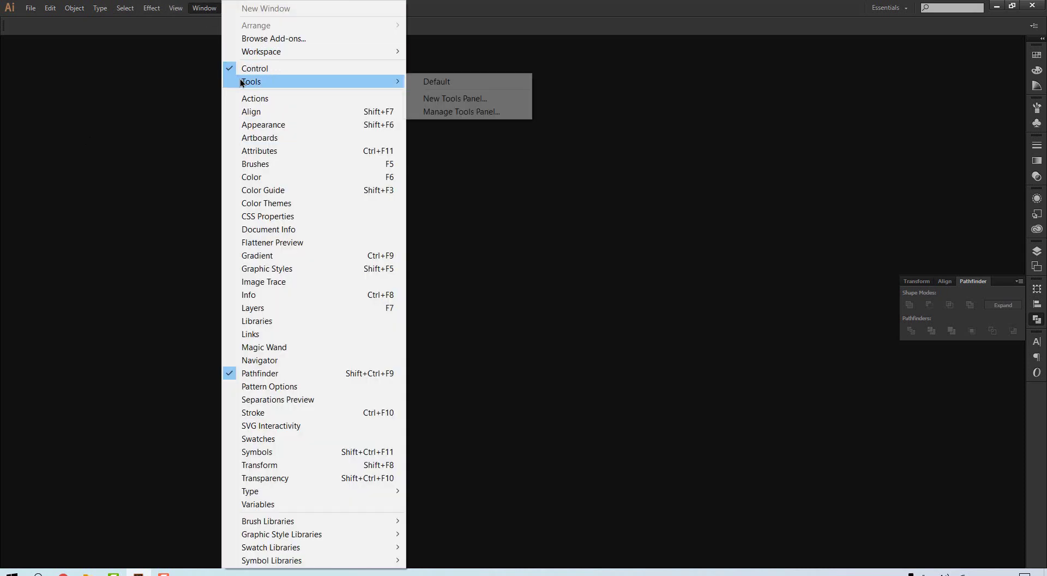
left_click(446, 81)
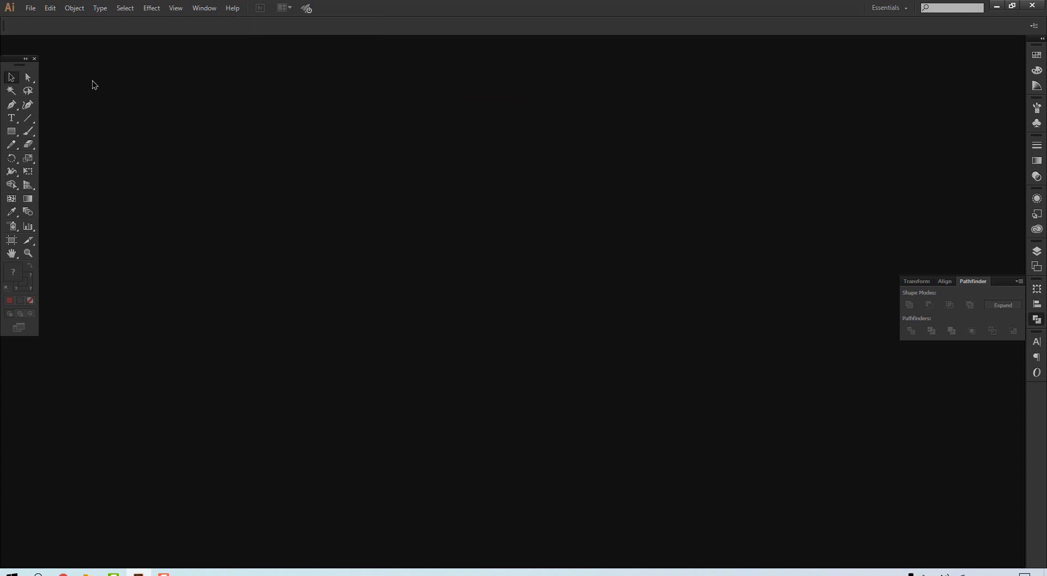
left_click(205, 8)
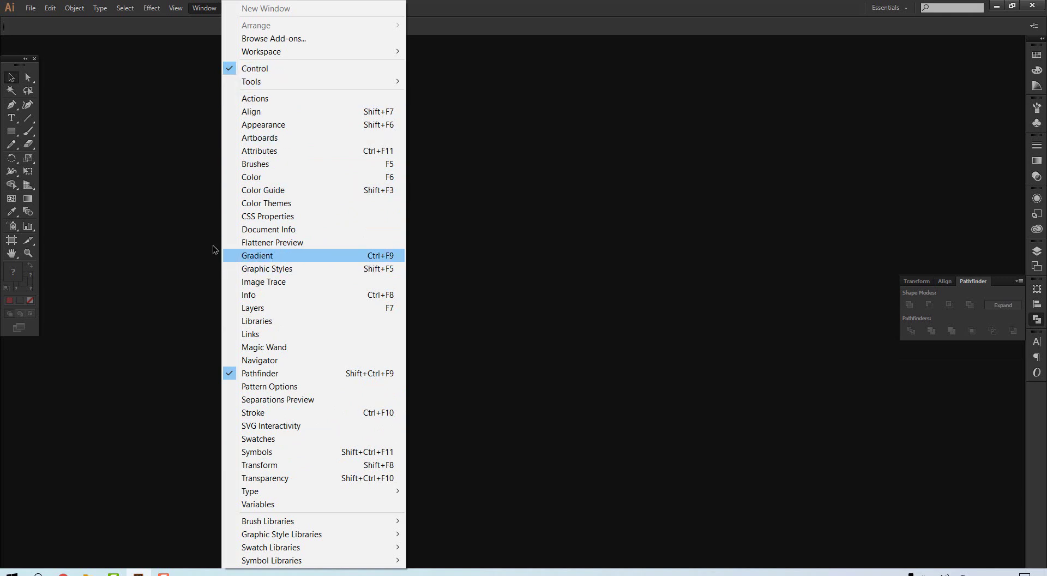
left_click(168, 159)
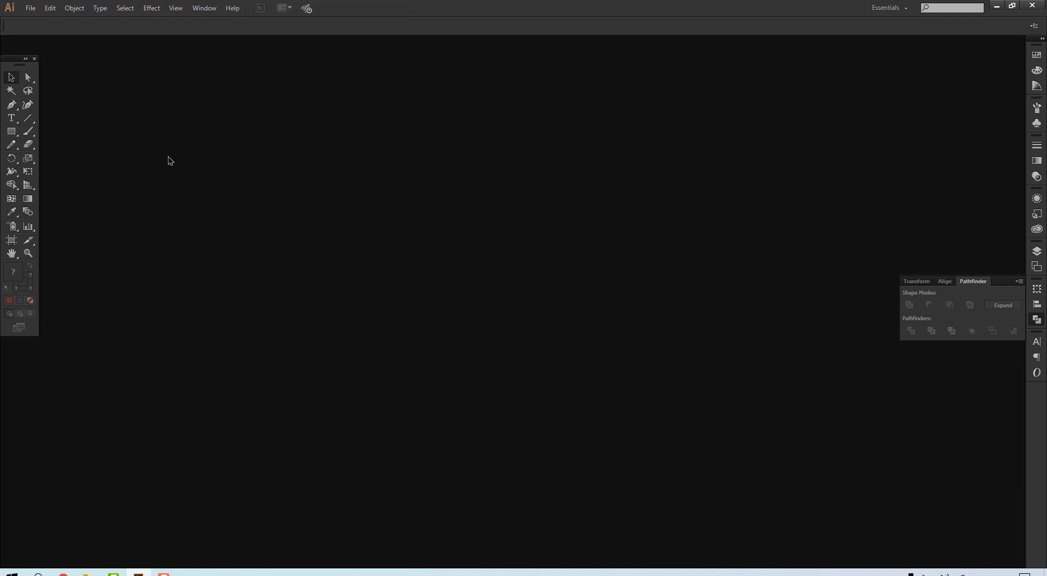
- Start setting up a new document and name it graphic
left_click(31, 11)
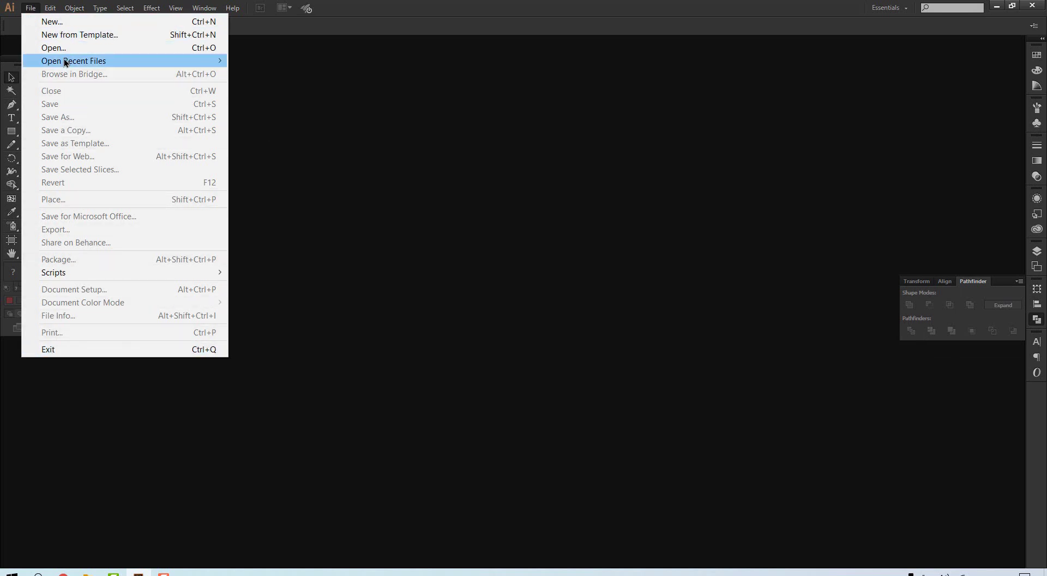
left_click(53, 23)
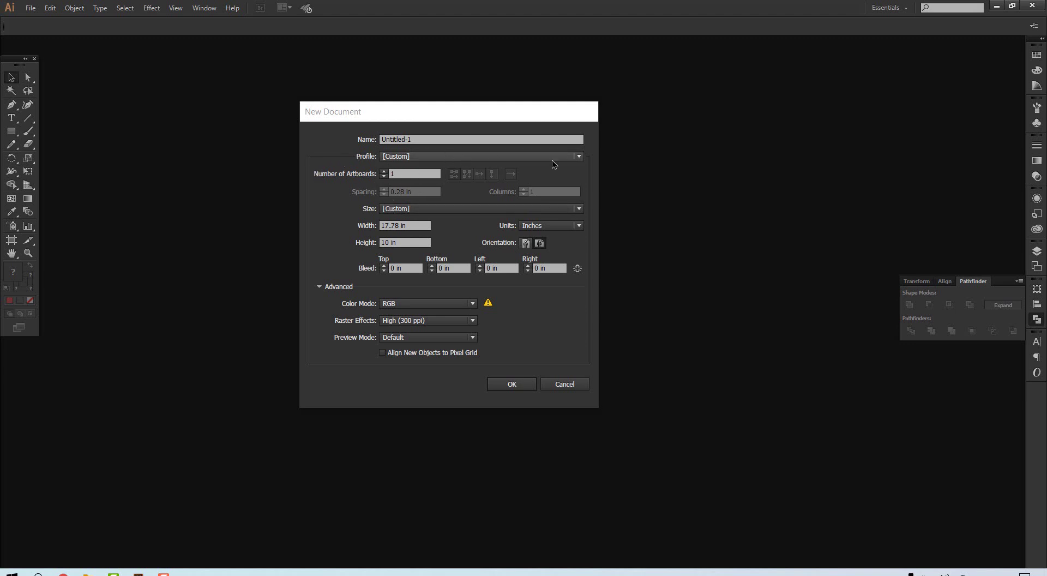
left_click(579, 156)
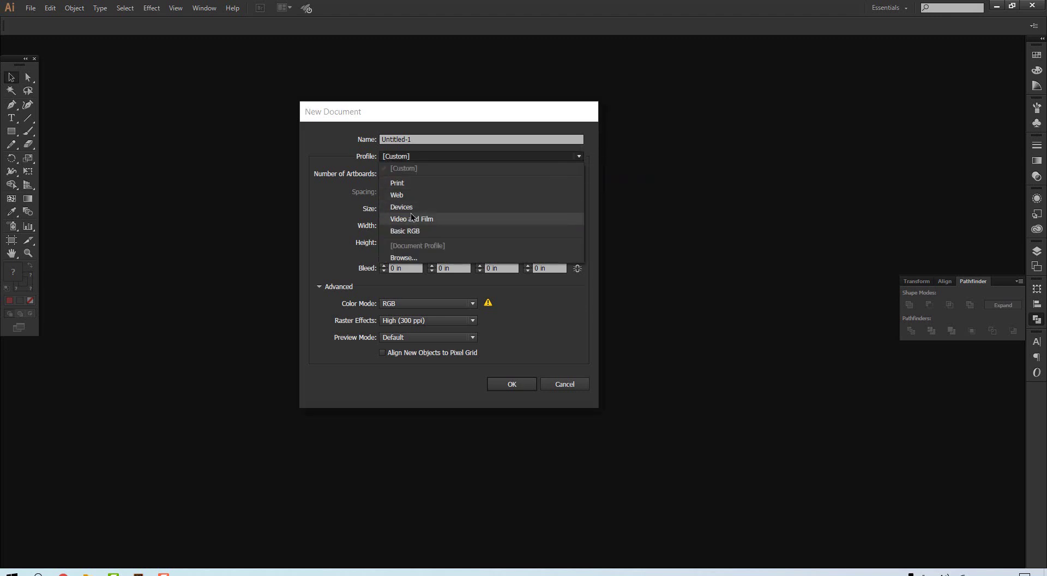
left_click(577, 157)
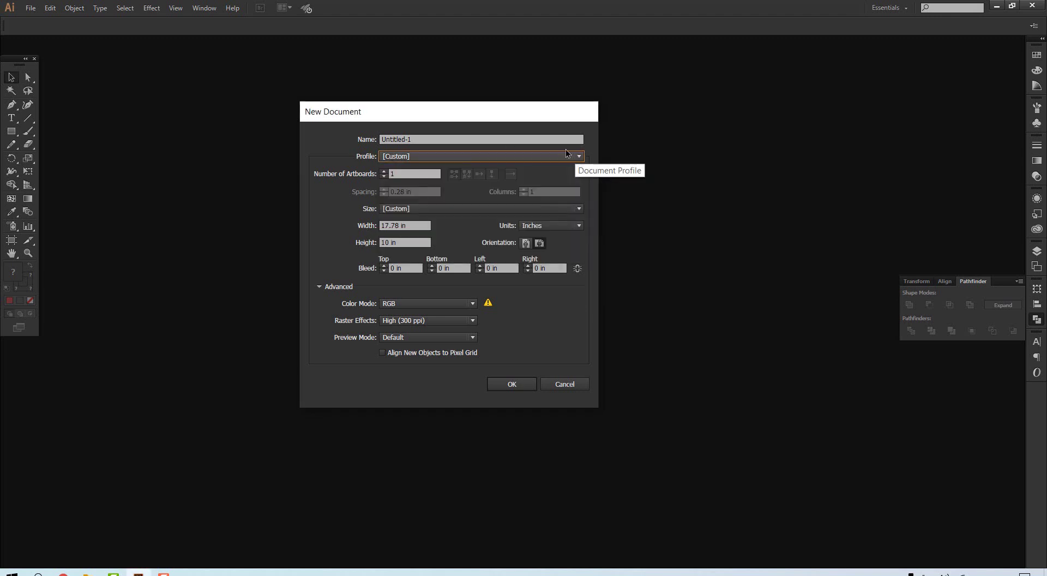
left_click_drag(413, 138, 381, 139)
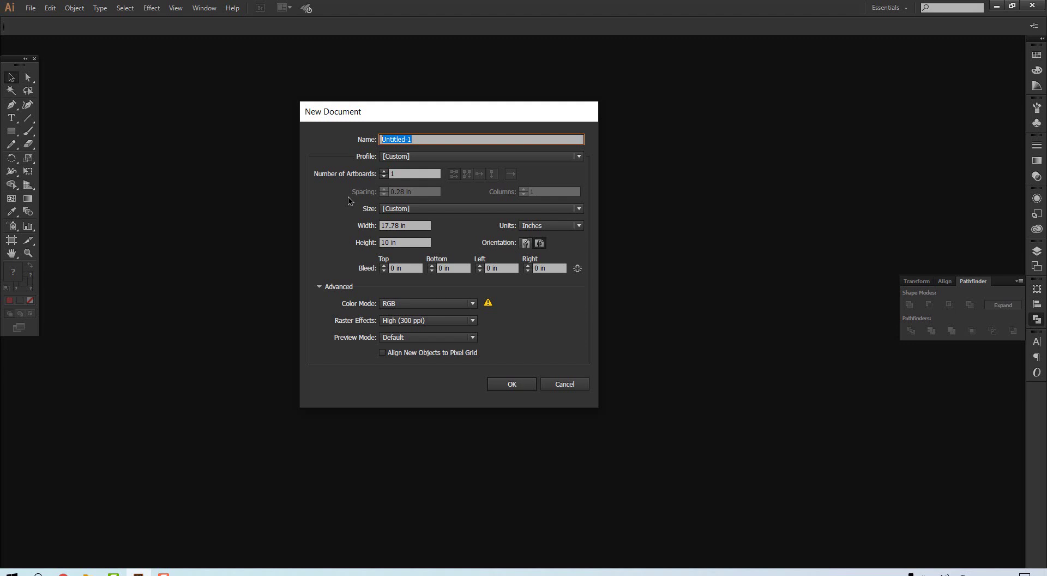
type("grap")
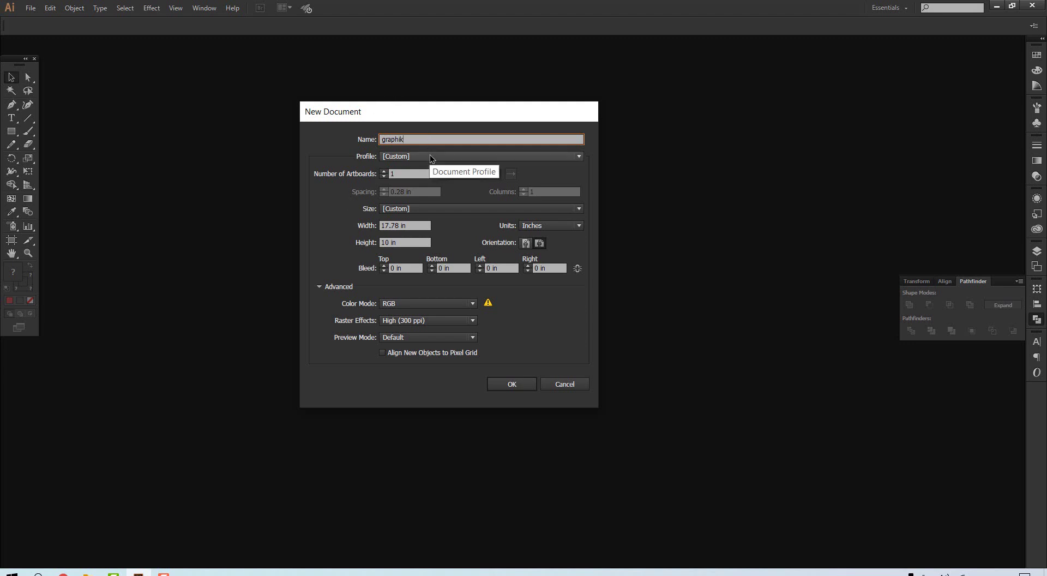
type("hi")
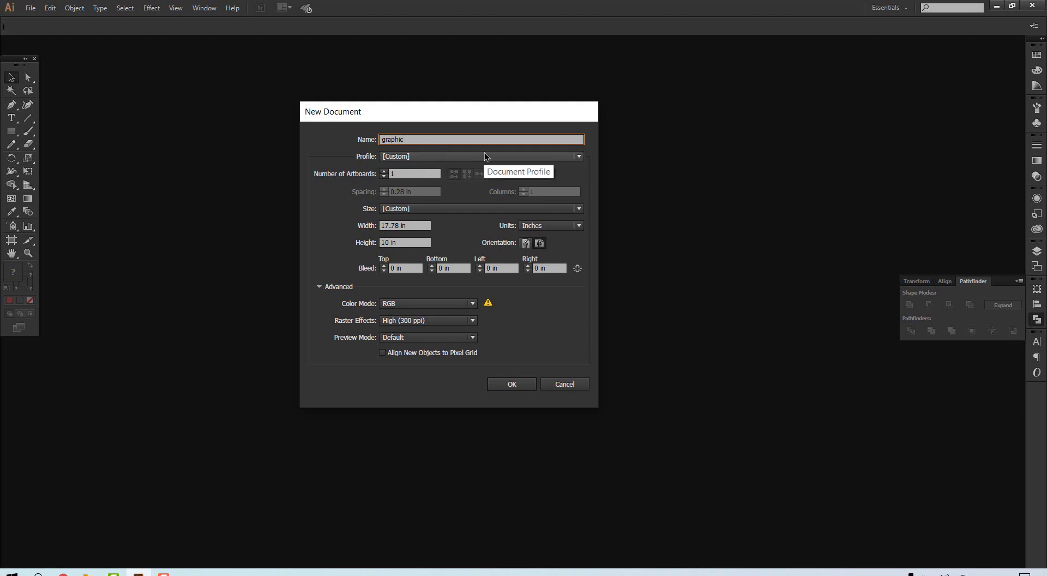
type("c")
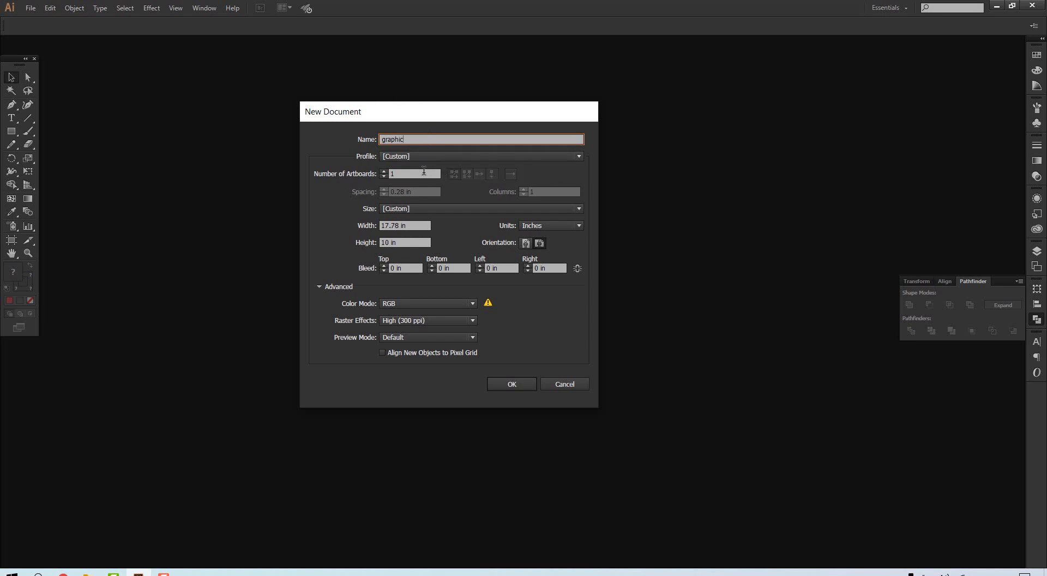
- Try raising the number of artboards for the new document, and set it back to 1
left_click(384, 170)
left_click(383, 170)
left_click(384, 170)
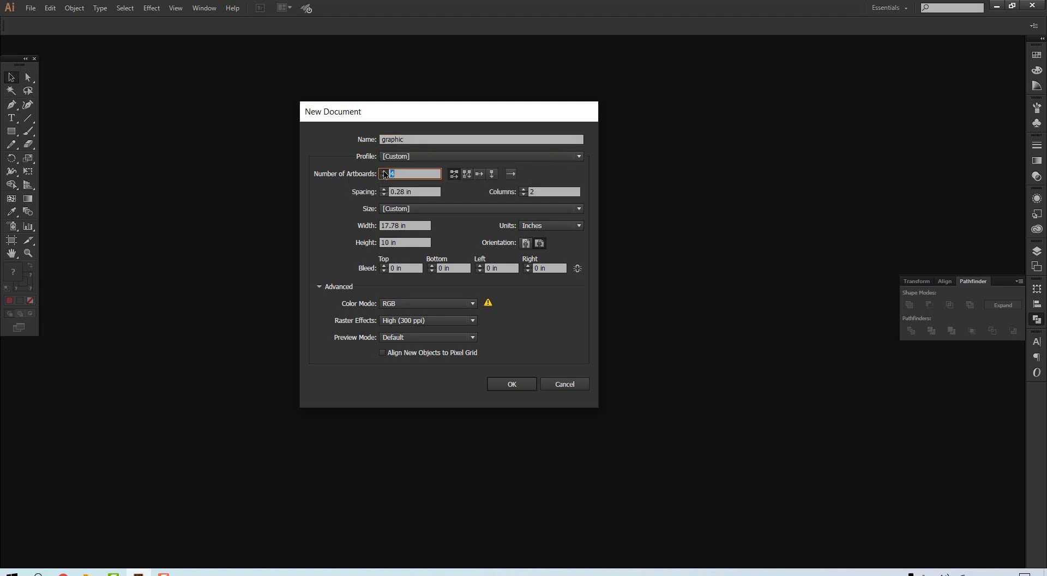
left_click(383, 171)
left_click(384, 171)
left_click(384, 171)
left_click(384, 176)
left_click(384, 176)
left_click(384, 175)
left_click(384, 176)
left_click(385, 175)
left_click(384, 175)
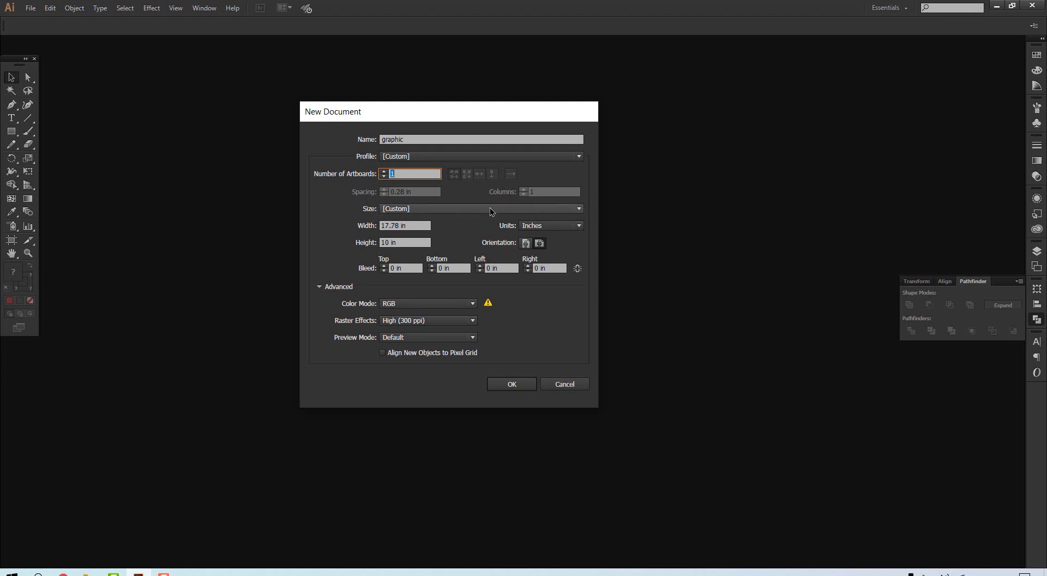
- Examine the size presets, units, advanced settings and color mode options offered for the new document
left_click(579, 209)
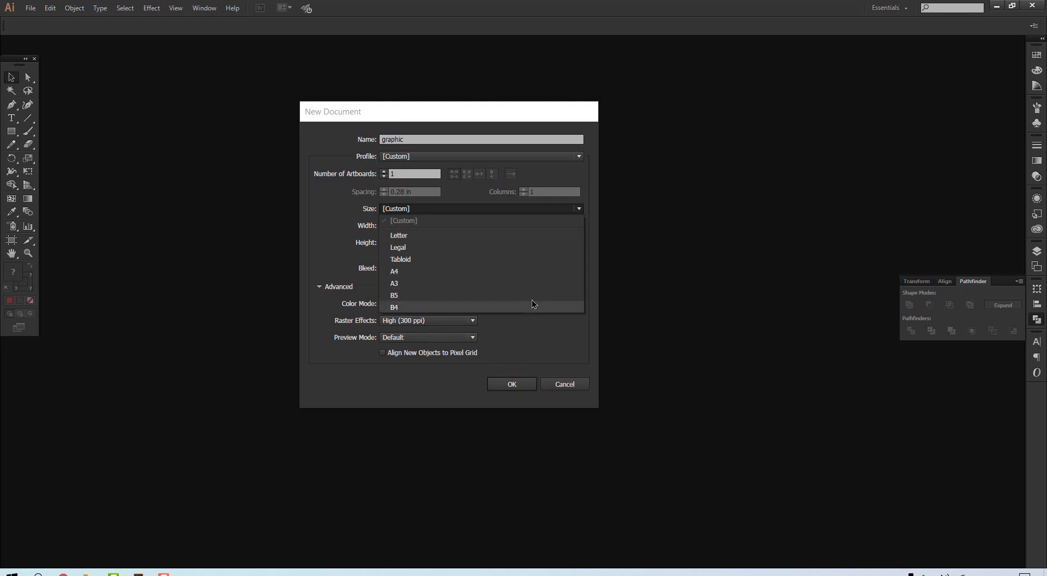
left_click(531, 330)
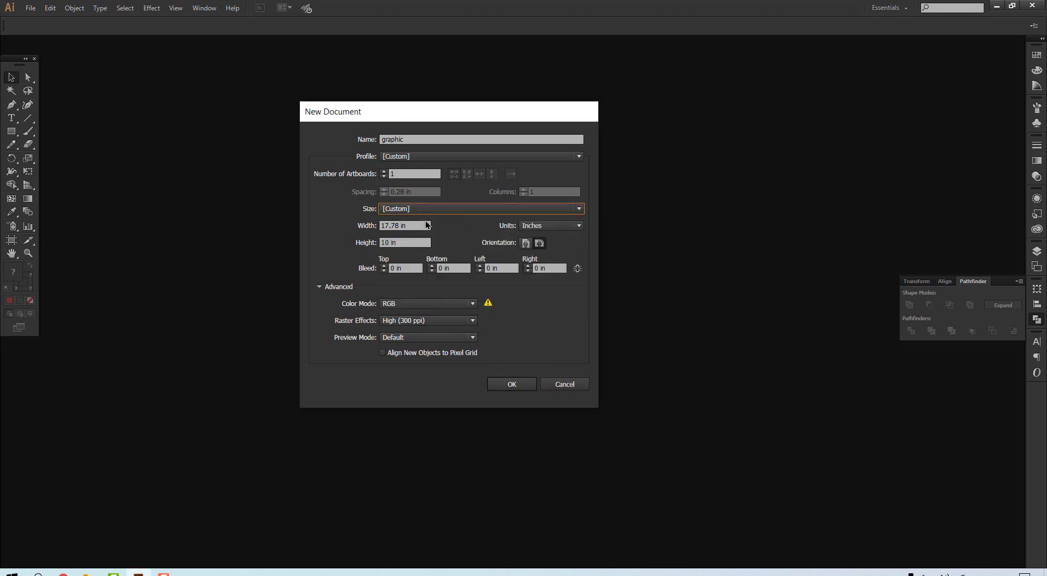
left_click(580, 224)
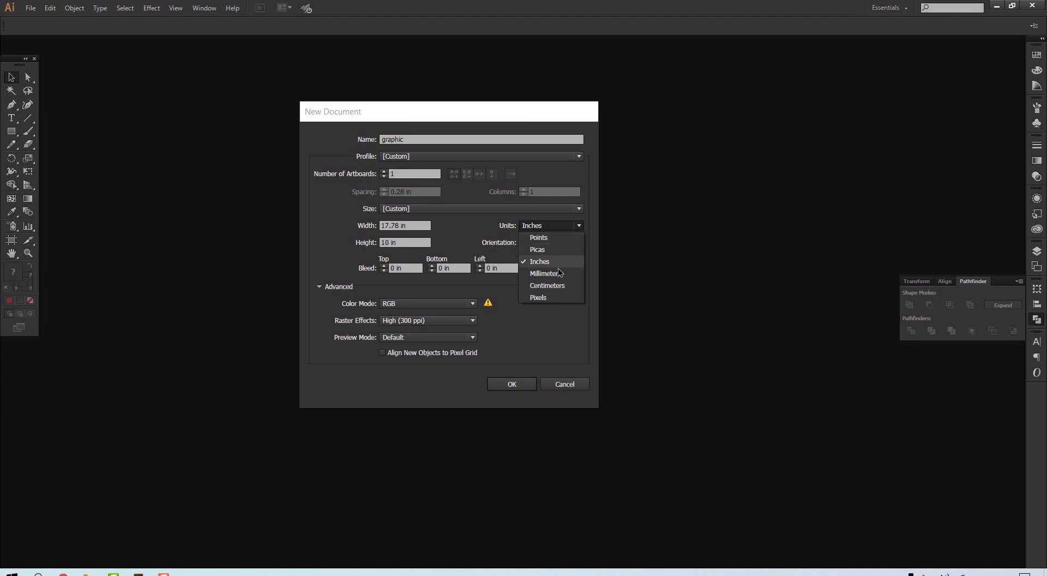
left_click(577, 232)
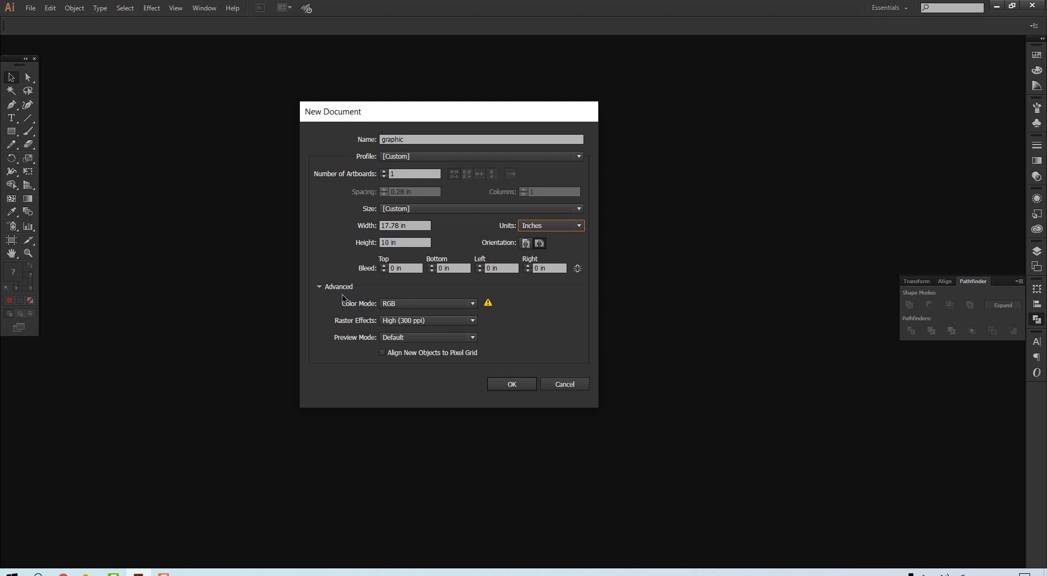
left_click(319, 286)
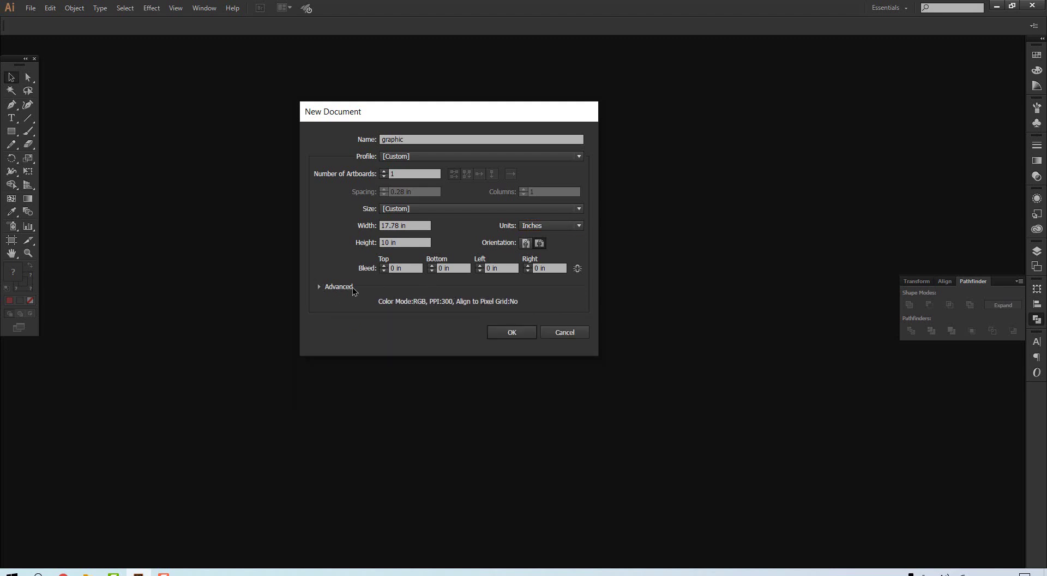
left_click(318, 287)
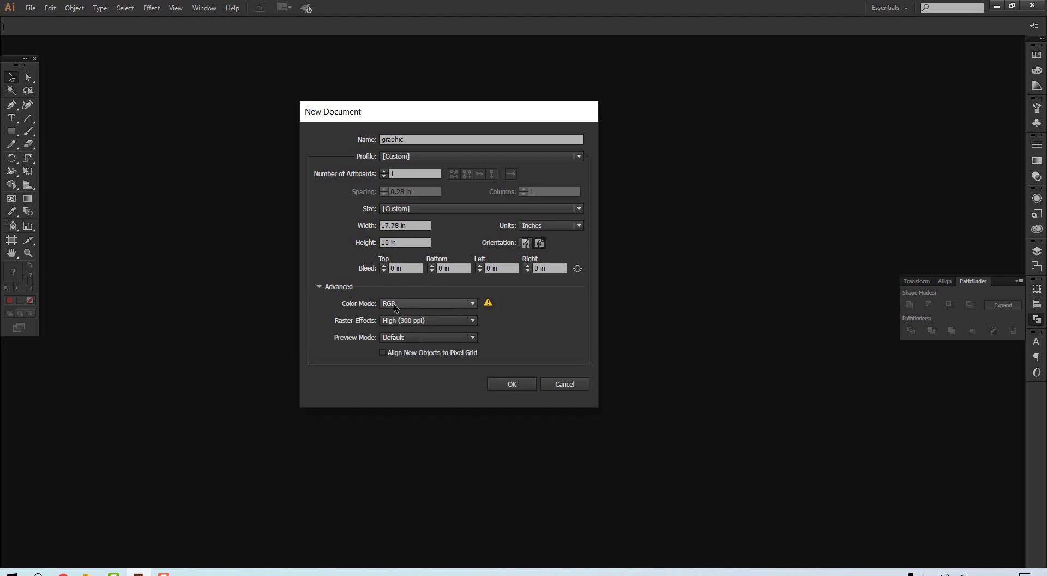
left_click(473, 306)
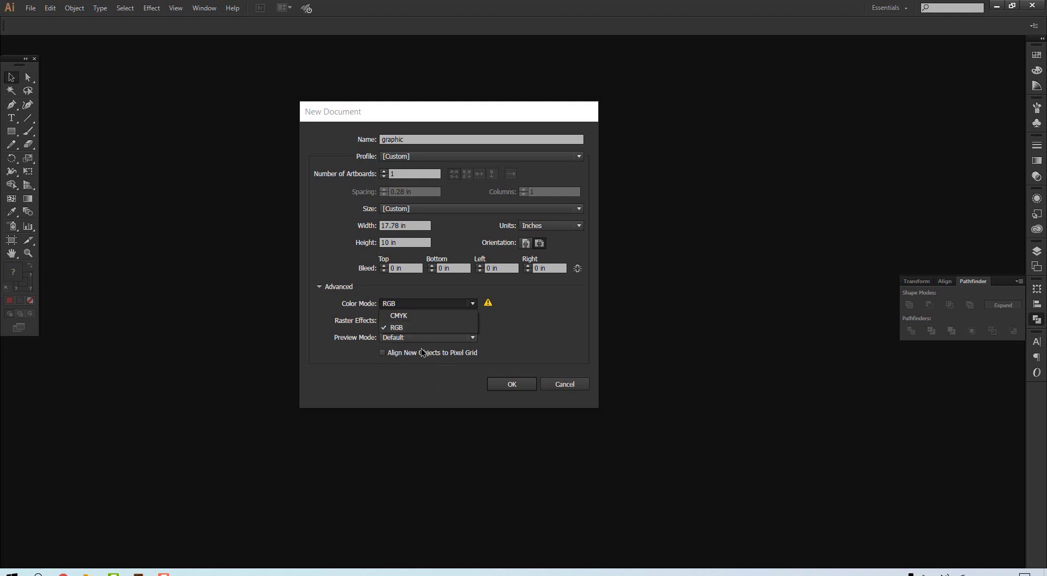
- Create the graphic document with one 17.78 × 10 in landscape artboard in RGB color mode
left_click(512, 385)
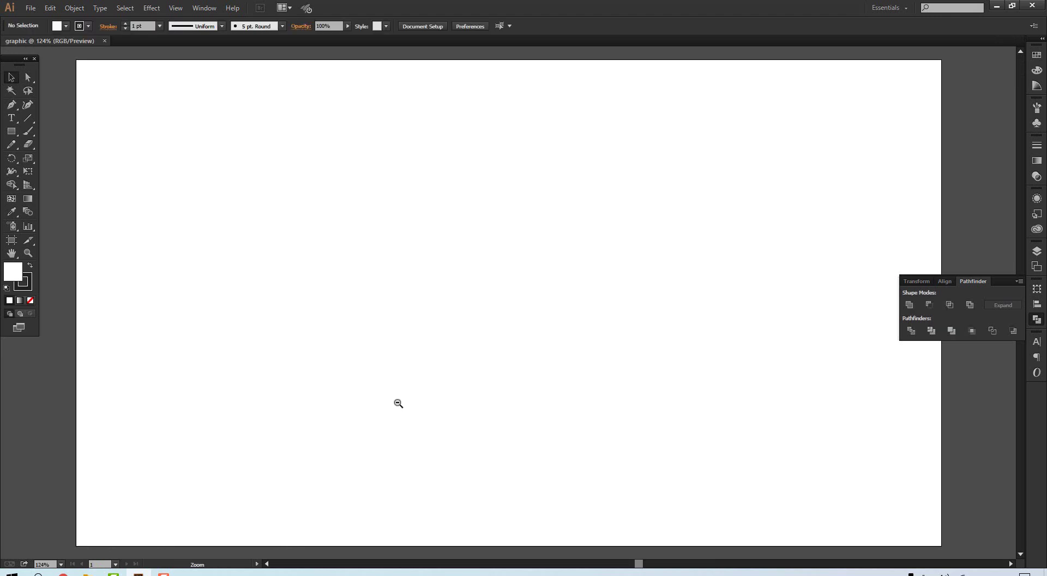
left_click(398, 403, "ctrl+alt")
left_click(398, 402, "ctrl+alt")
key("alt+space")
left_click_drag(581, 234, 438, 366)
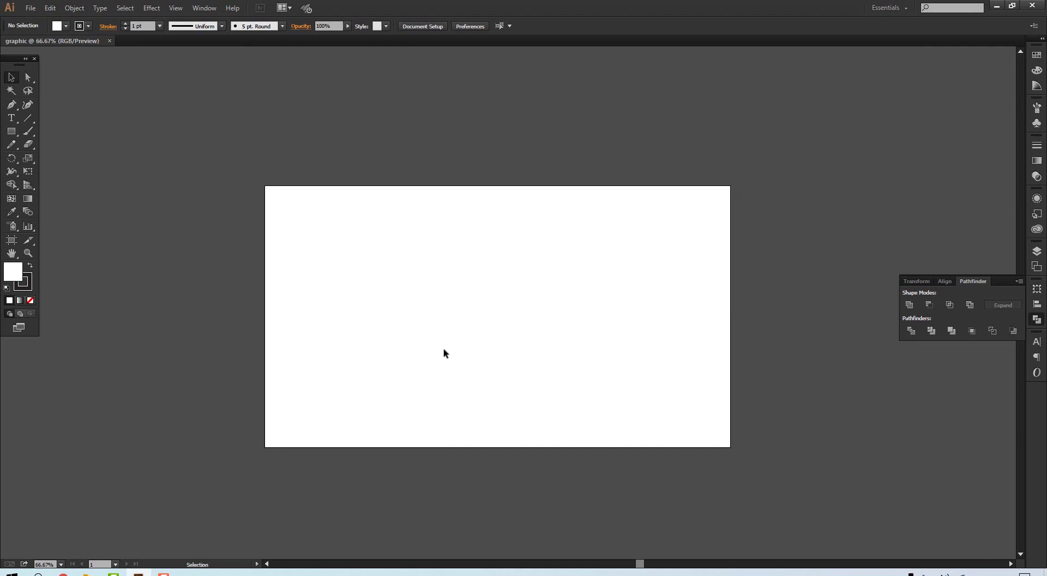
- Create a second RGB document in portrait orientation, 10 in wide and 17.78 in high
left_click(33, 10)
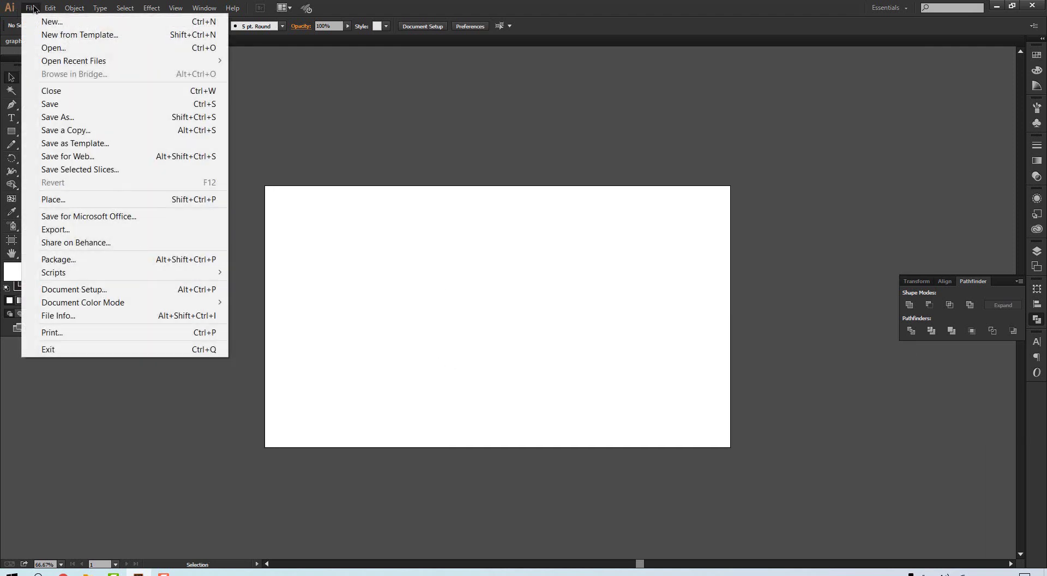
left_click(52, 22)
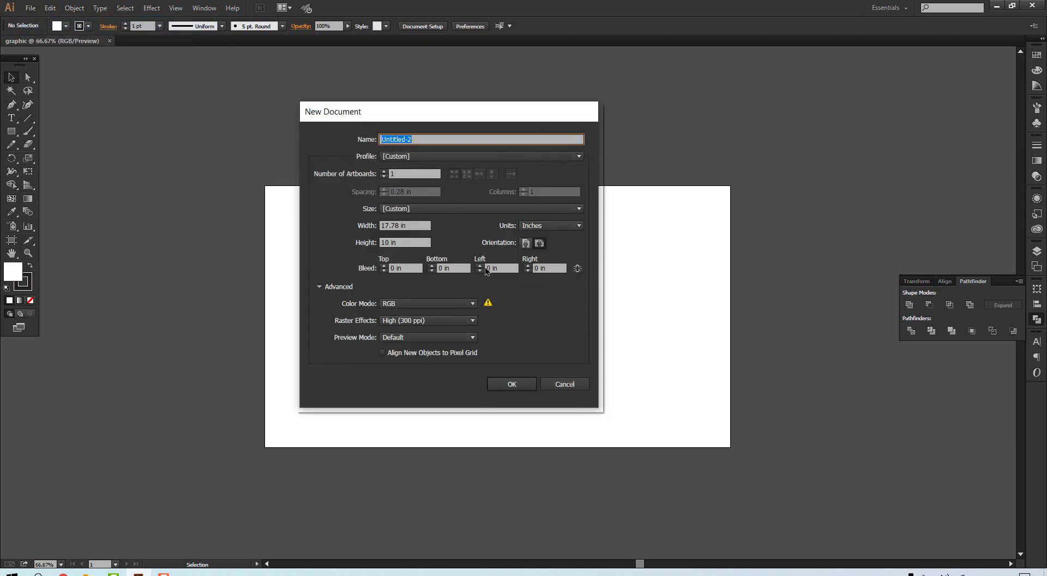
left_click(526, 243)
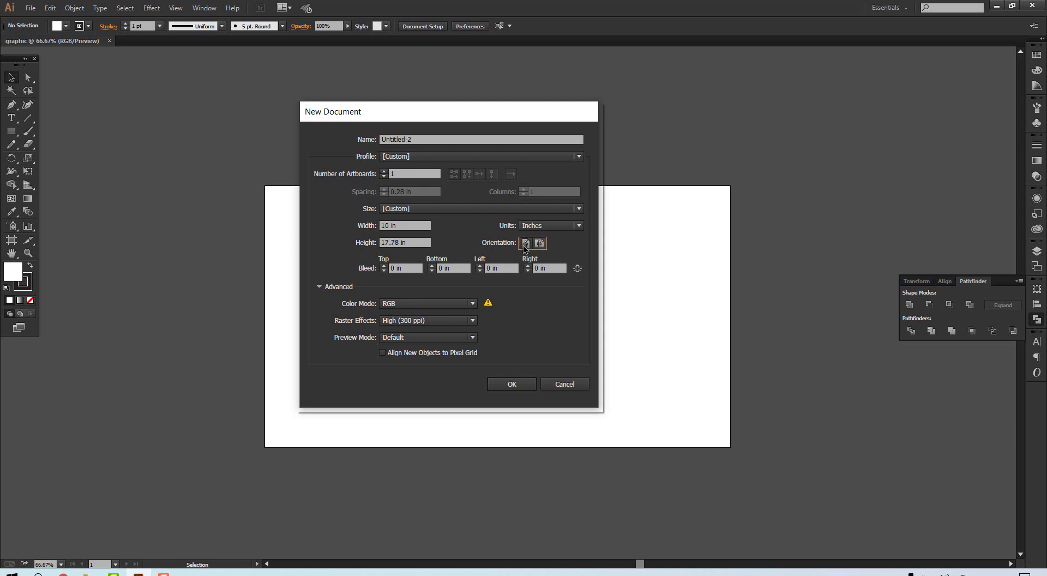
left_click(539, 243)
left_click(525, 244)
left_click(539, 244)
left_click(525, 243)
left_click(515, 384)
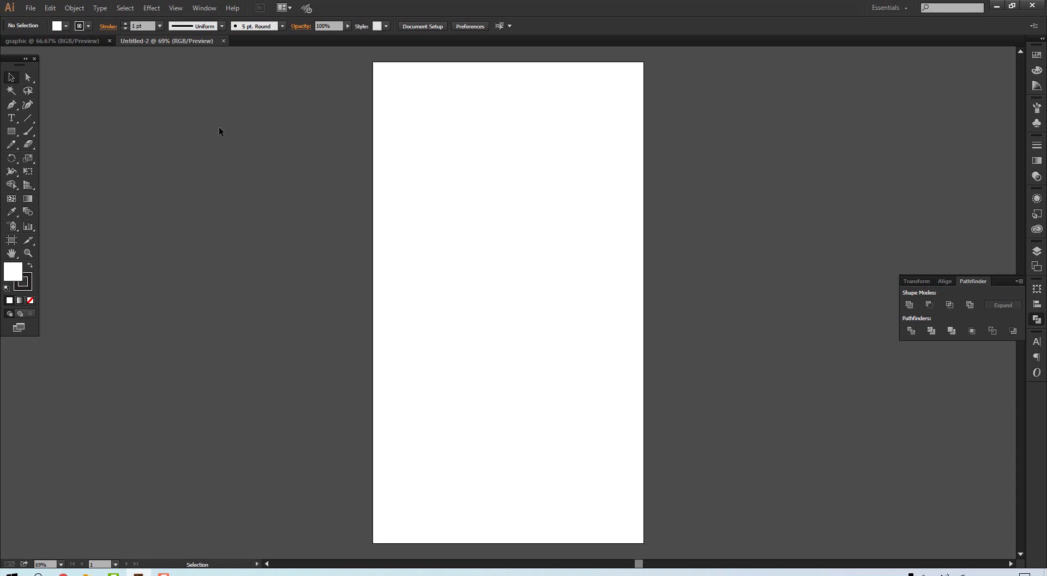
- Draw a rectangle about 4.19 in wide and 4.41 in high on the empty canvas outside the portrait artboard
key("space")
left_click_drag(188, 126, 806, 130)
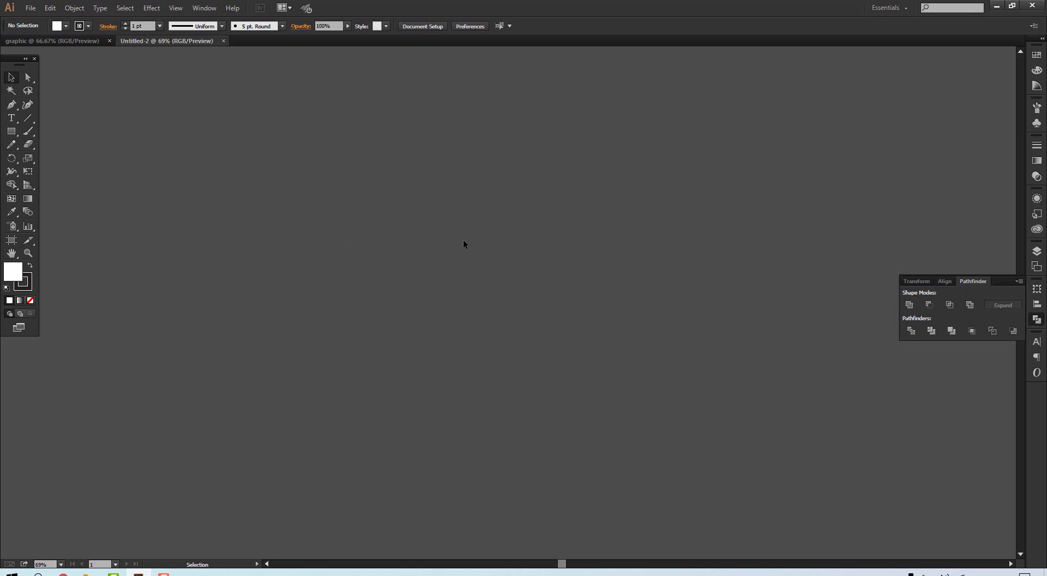
key("space")
mouse_move(721, 265)
left_mouse_down()
mouse_move(198, 280)
mouse_move(463, 255)
mouse_move(718, 274)
left_mouse_up()
left_click_drag(13, 138, 65, 130)
left_click_drag(188, 160, 302, 279)
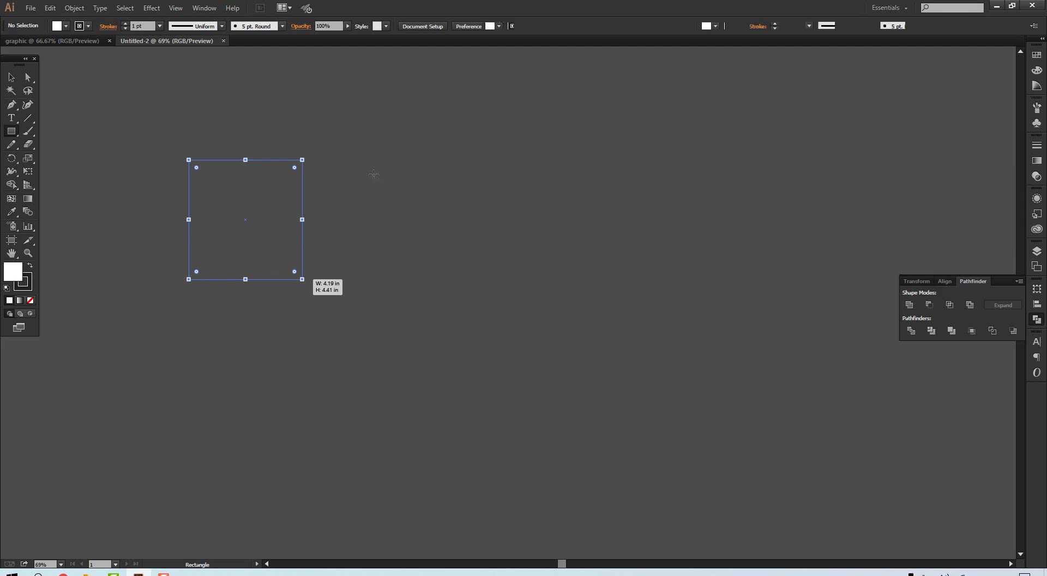
- Draw four more rectangles beside and below the first, from about 3.74 × 4.39 in to a wide one about 10.35 × 4.05 in, and deselect
mouse_move(372, 172)
left_mouse_down()
mouse_move(428, 251)
mouse_move(473, 289)
left_mouse_up()
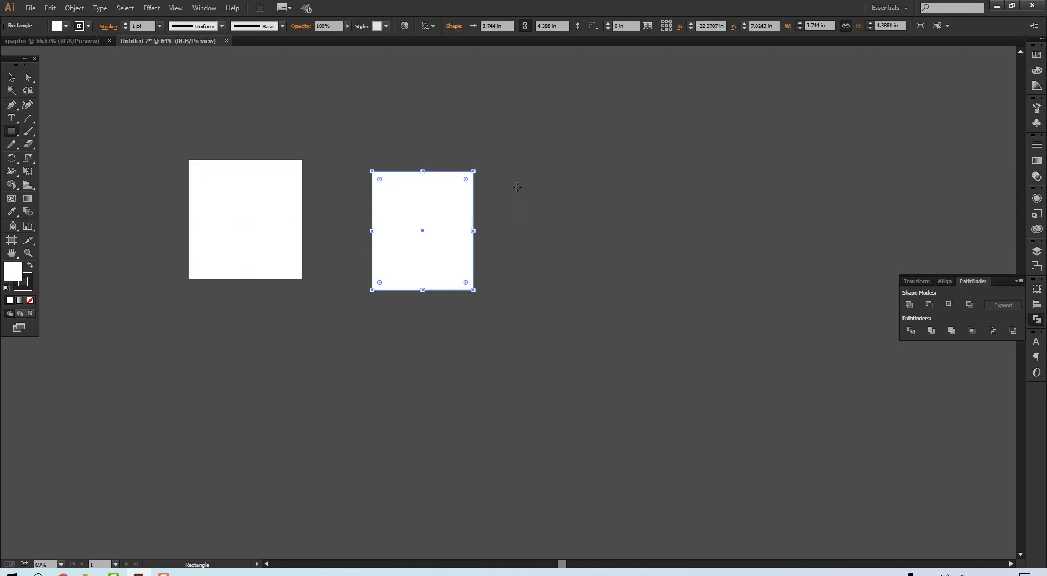
left_click_drag(517, 187, 612, 337)
left_click_drag(638, 204, 707, 410)
left_click_drag(152, 361, 431, 472)
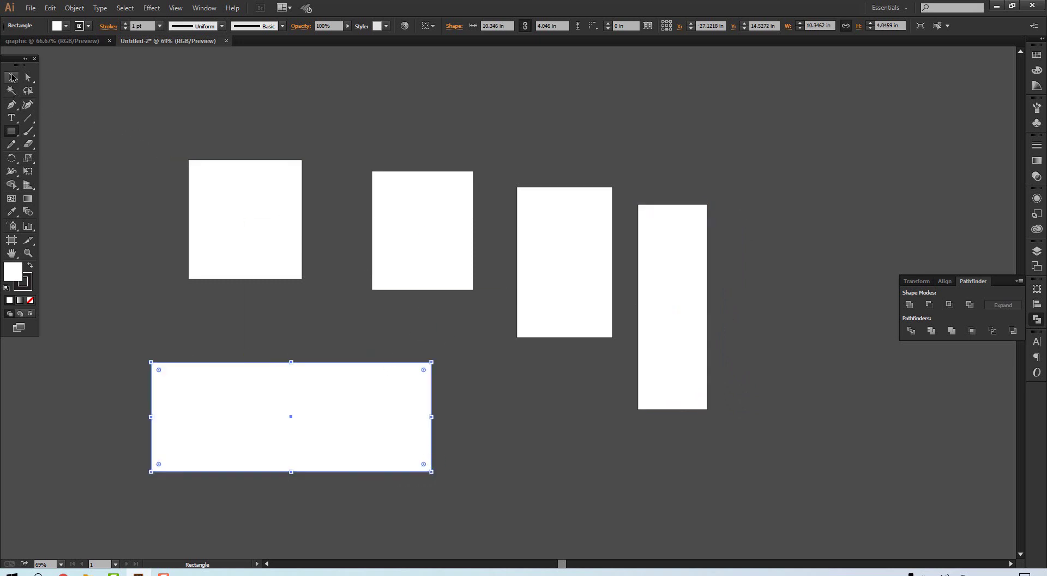
left_click(12, 77)
left_click(142, 121)
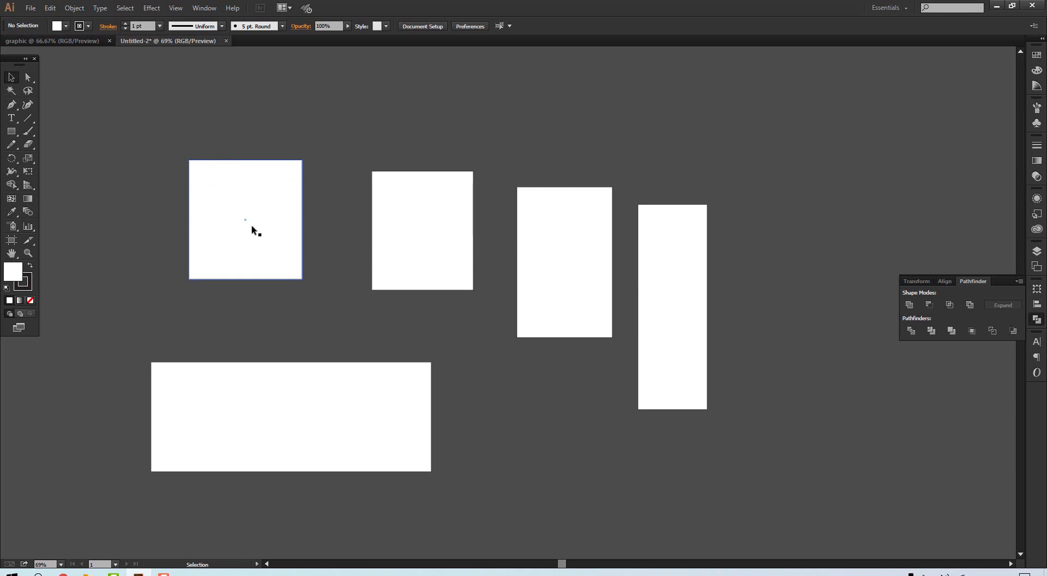
- Try red, green and other swatches as the fill of the first rectangle, ending with light red
left_click(224, 208)
left_click(57, 25)
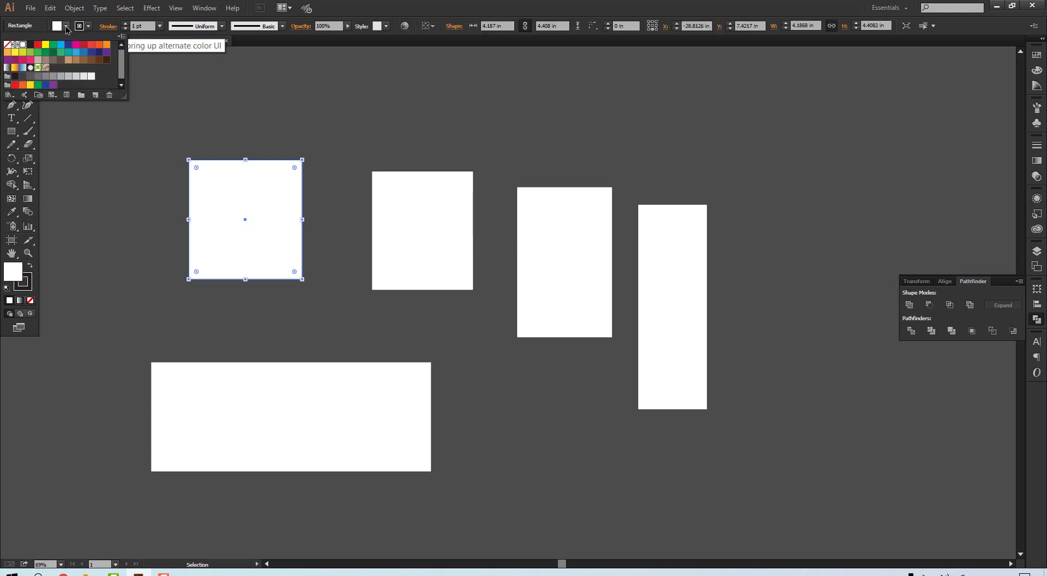
left_click(39, 45)
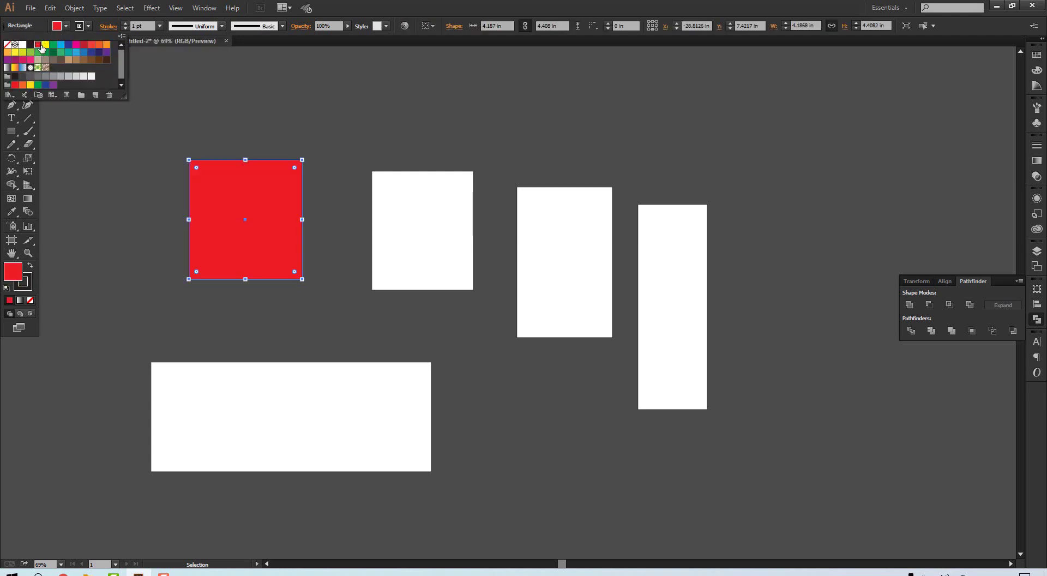
left_click(46, 47)
left_click(53, 47)
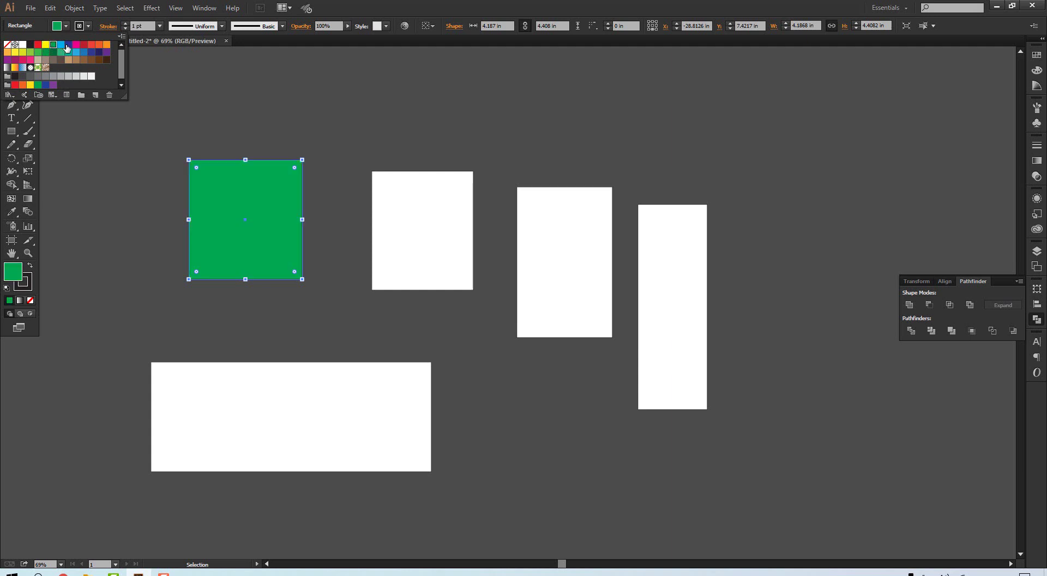
left_click(70, 46)
left_click(76, 46)
left_click(91, 44)
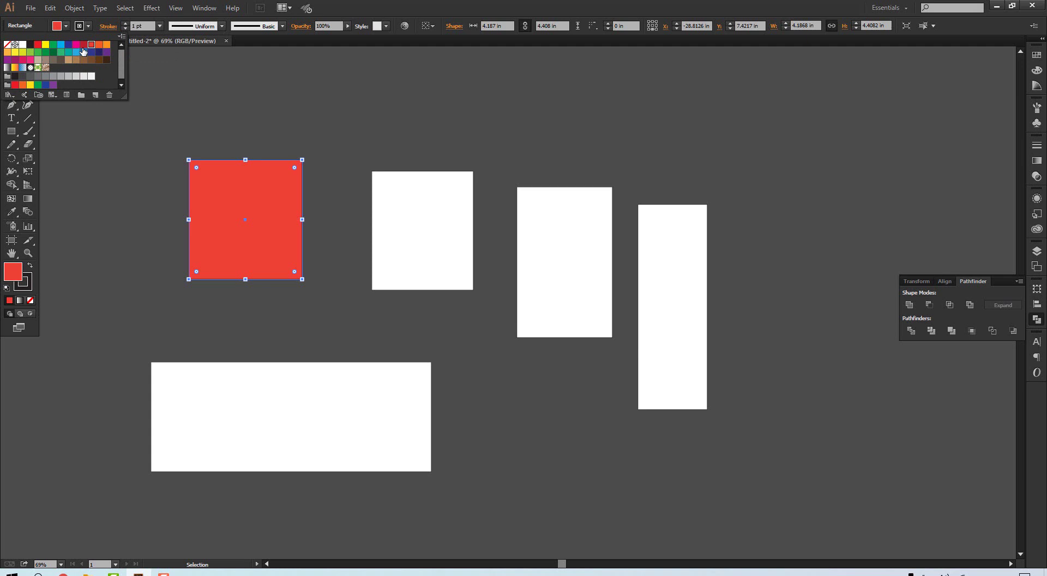
left_click(56, 29)
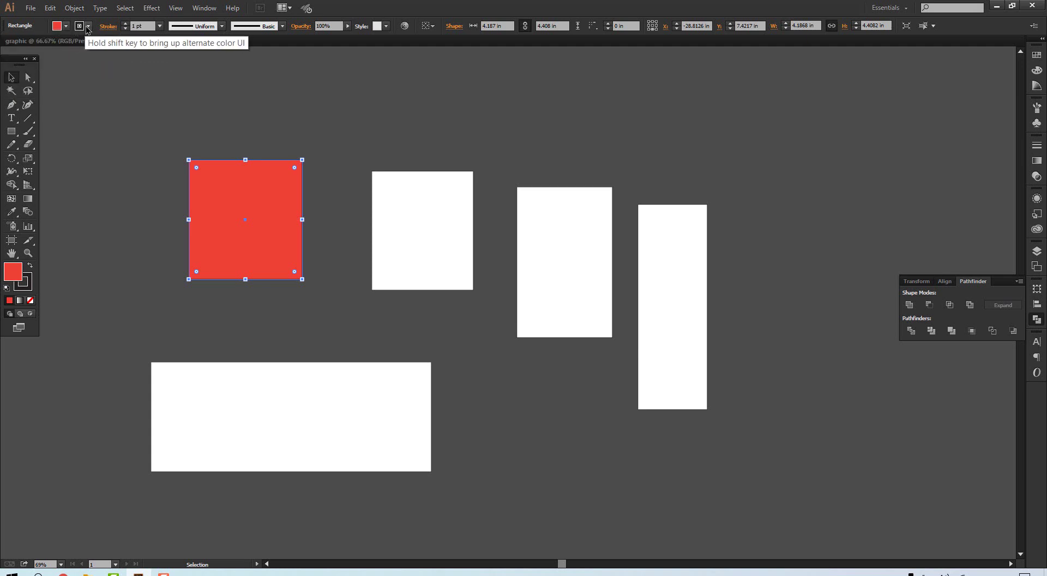
- Swap the first rectangle's fill and stroke colors, increase its stroke weight to 36 pt and deselect it
left_click(30, 267)
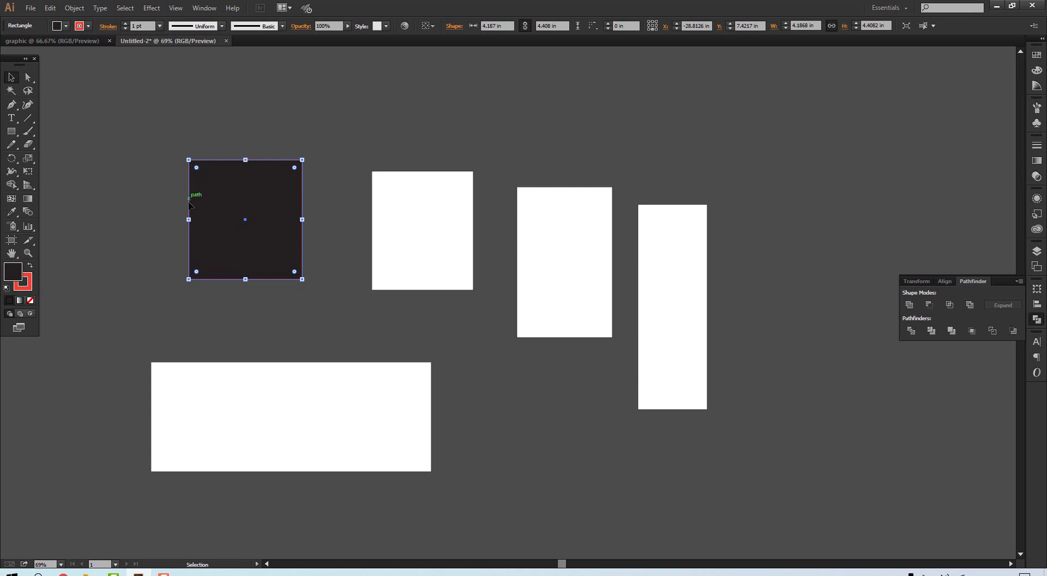
left_click(108, 27)
left_click(127, 24)
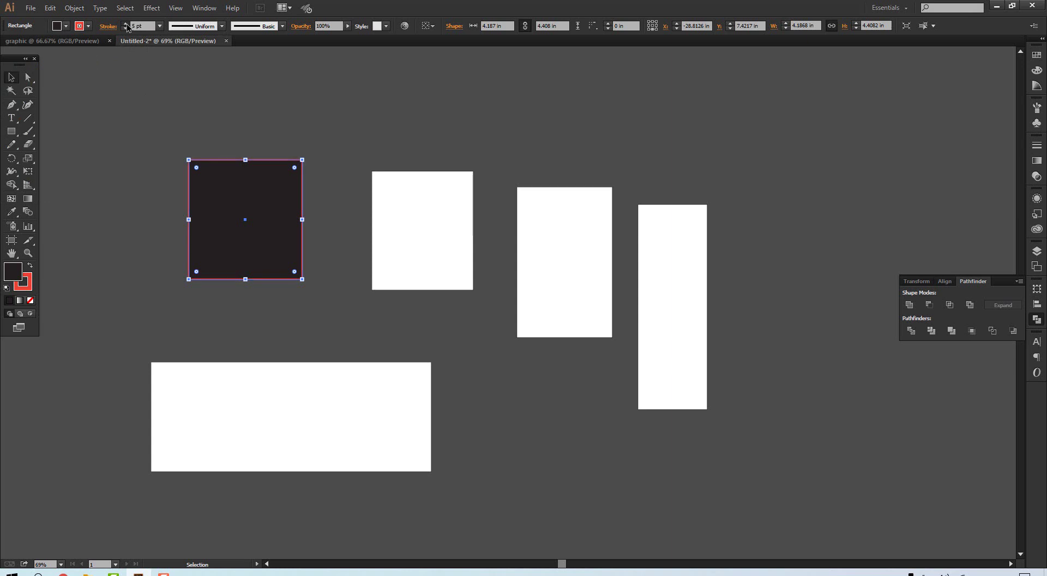
left_click(126, 25)
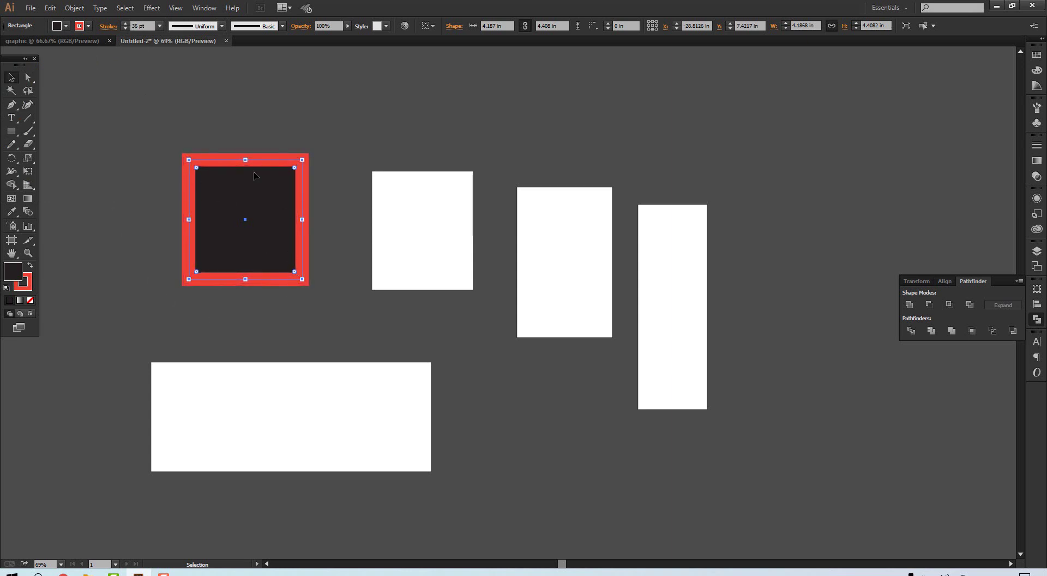
left_click(164, 181)
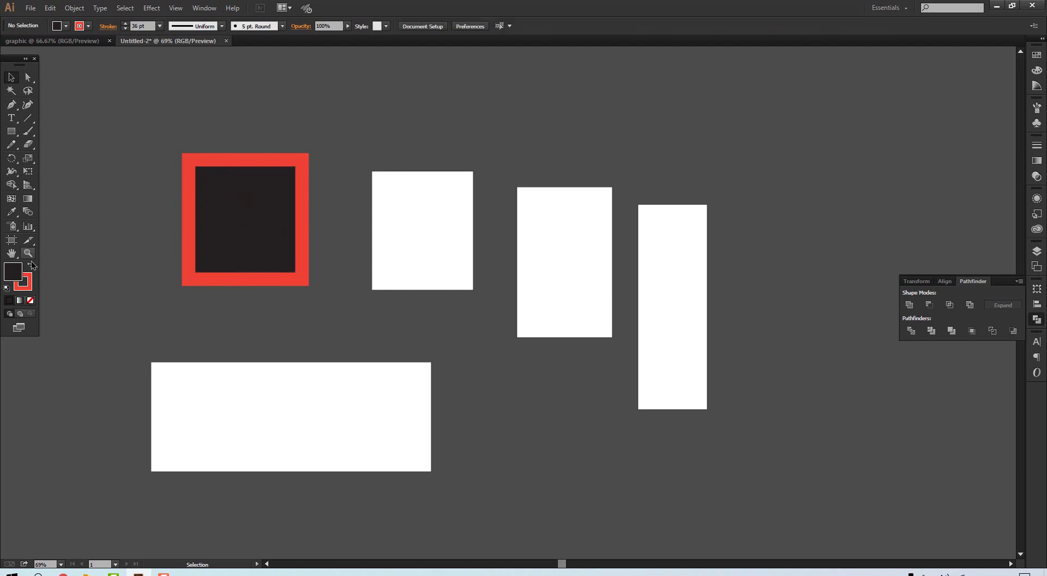
- Reselect the bordered rectangle and swap its fill and stroke colors repeatedly, ending with a red fill and black stroke
left_click_drag(202, 248, 203, 248)
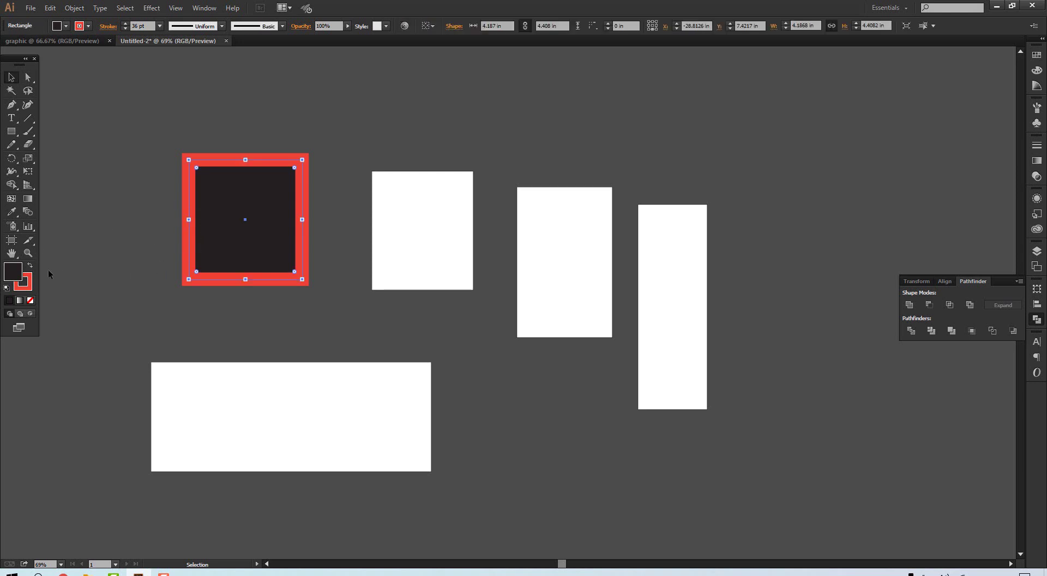
left_click(30, 265)
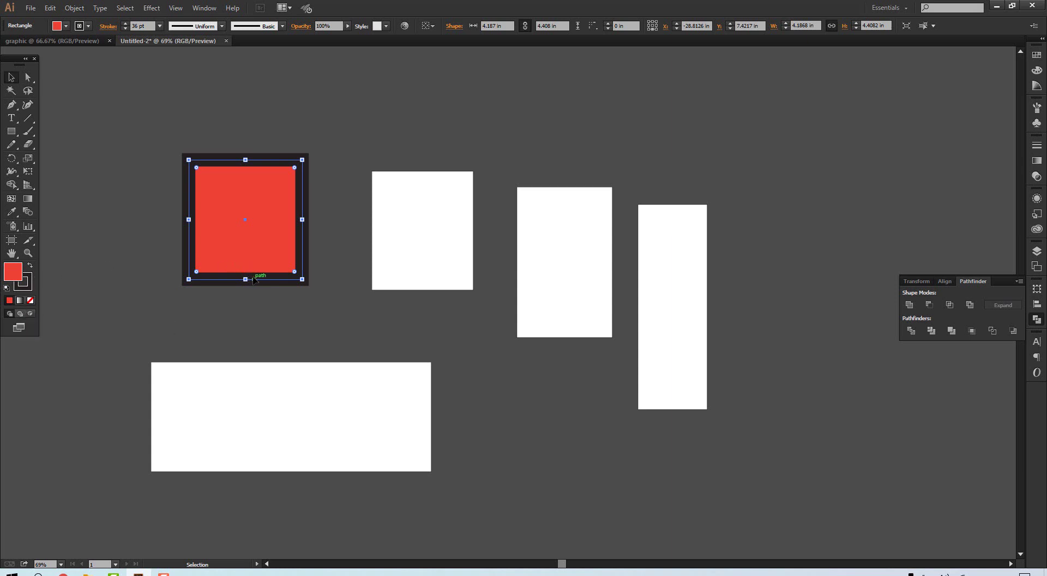
left_click(31, 267)
left_click(31, 267)
left_click(31, 267)
left_click(31, 267)
- Try blue, green and other swatches as the rectangle's stroke color, ending with light orange
left_click(87, 26)
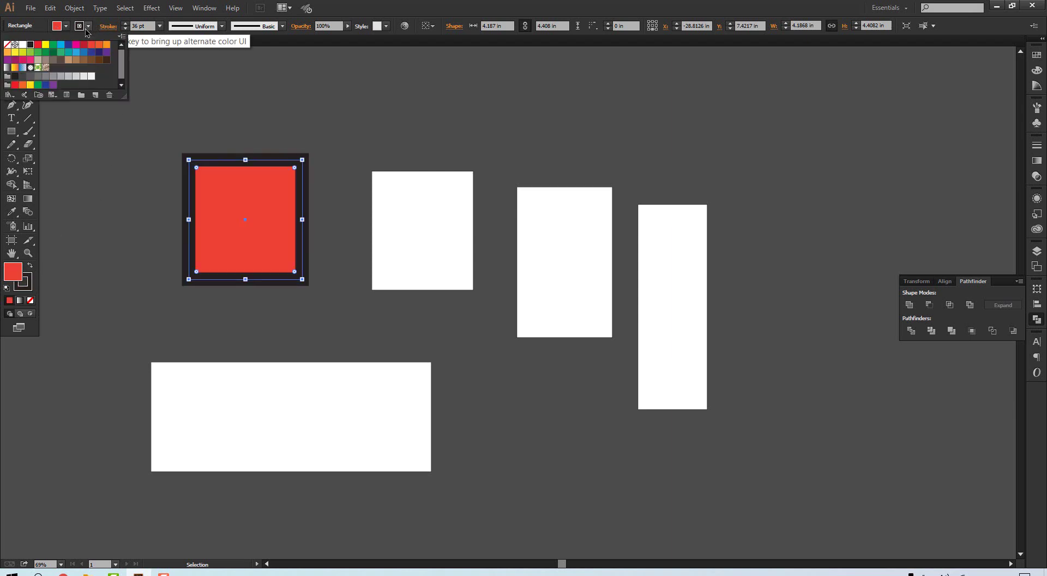
left_click(61, 45)
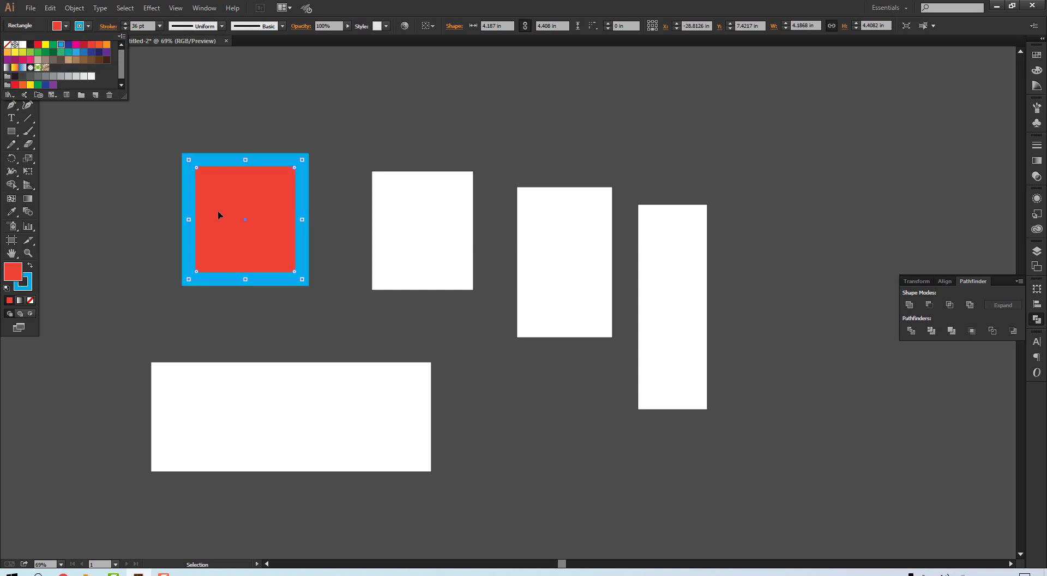
left_click(99, 53)
left_click(68, 53)
left_click(30, 54)
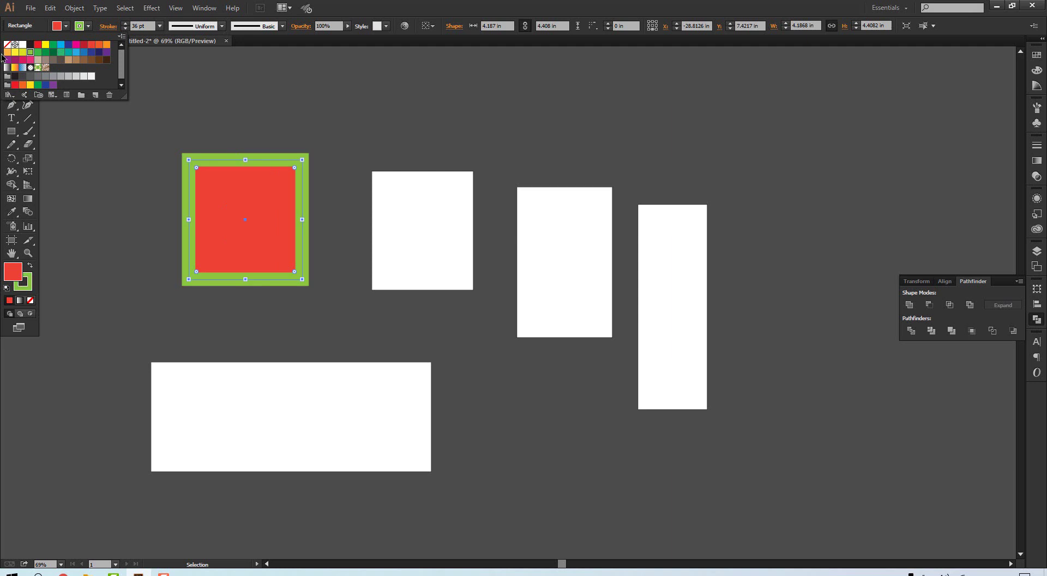
left_click(7, 52)
left_click(227, 210)
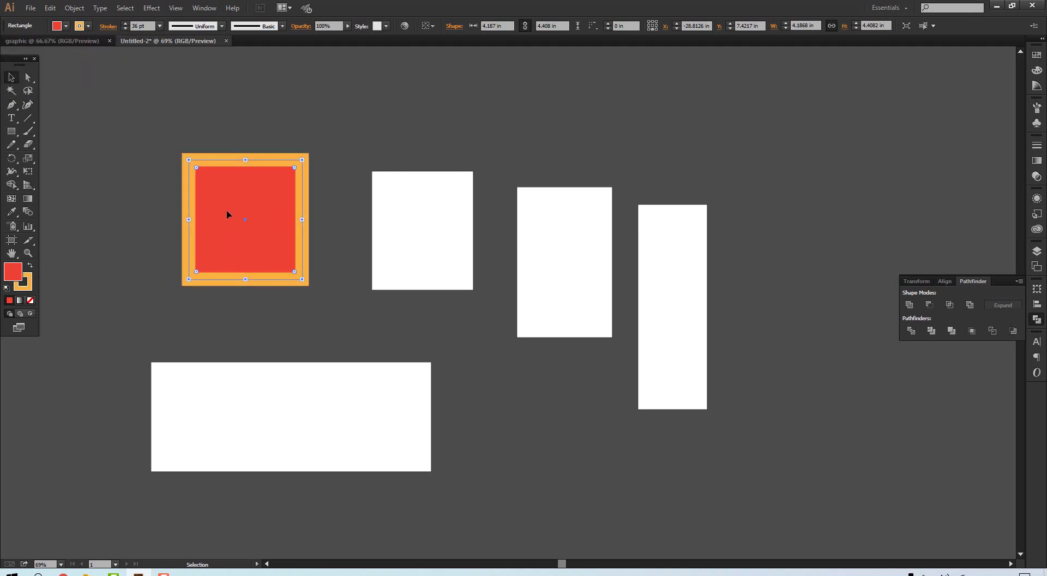
- Try gradient and solid orange swatches as the rectangle's fill, ending with dark green
left_click(64, 27)
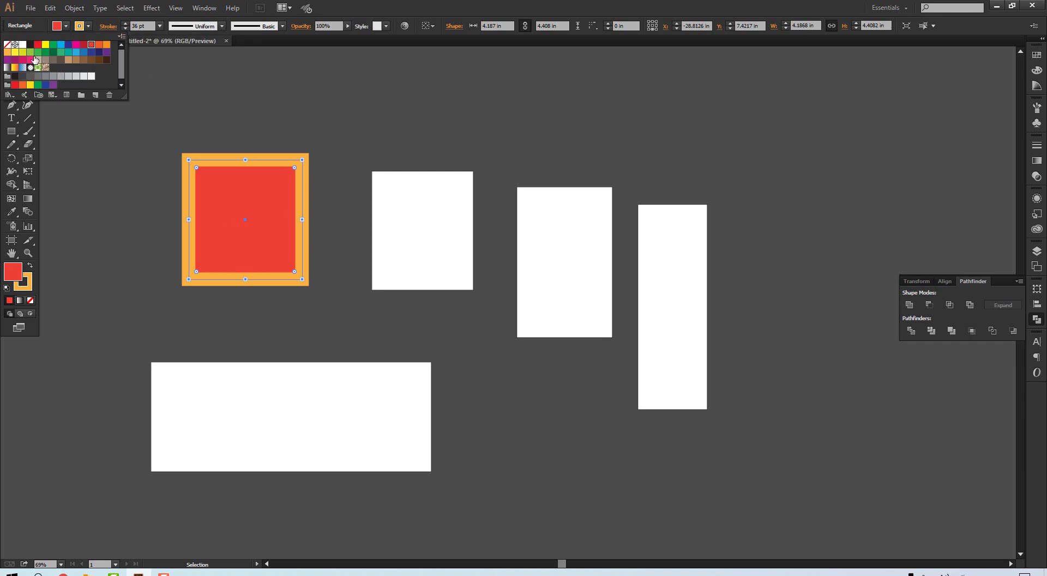
left_click(15, 68)
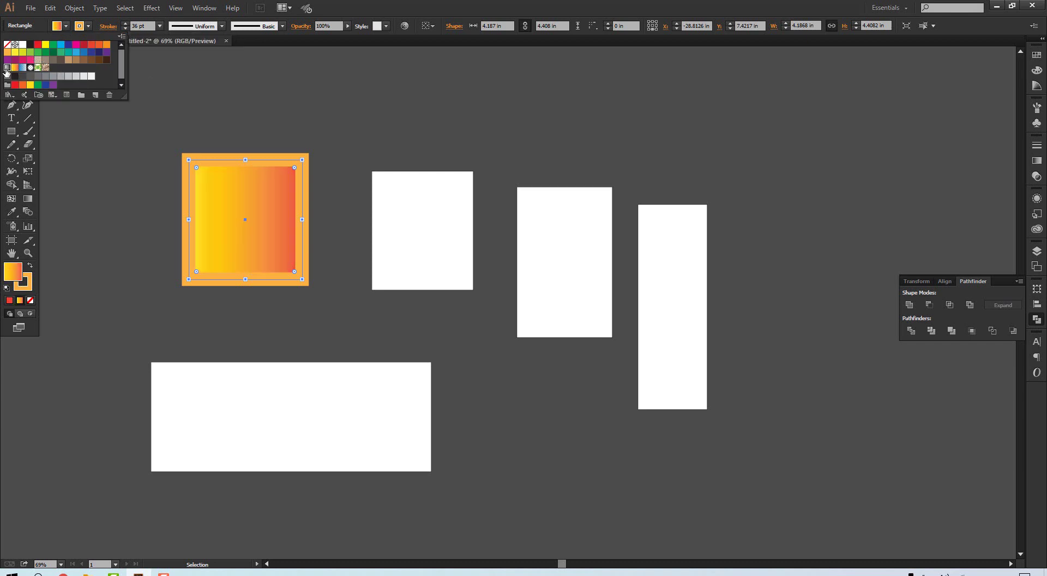
left_click(7, 68)
left_click(7, 52)
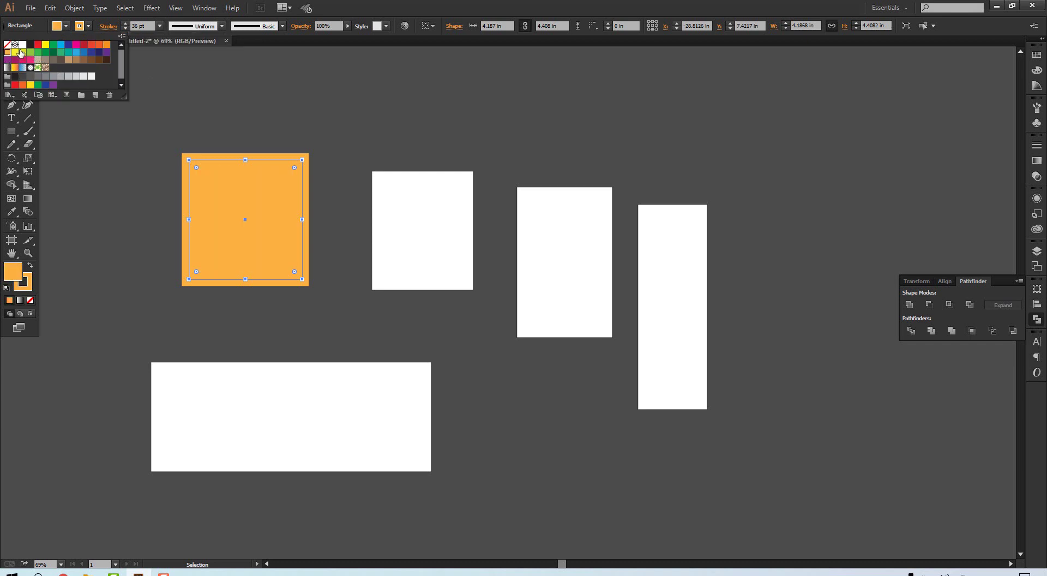
left_click(53, 52)
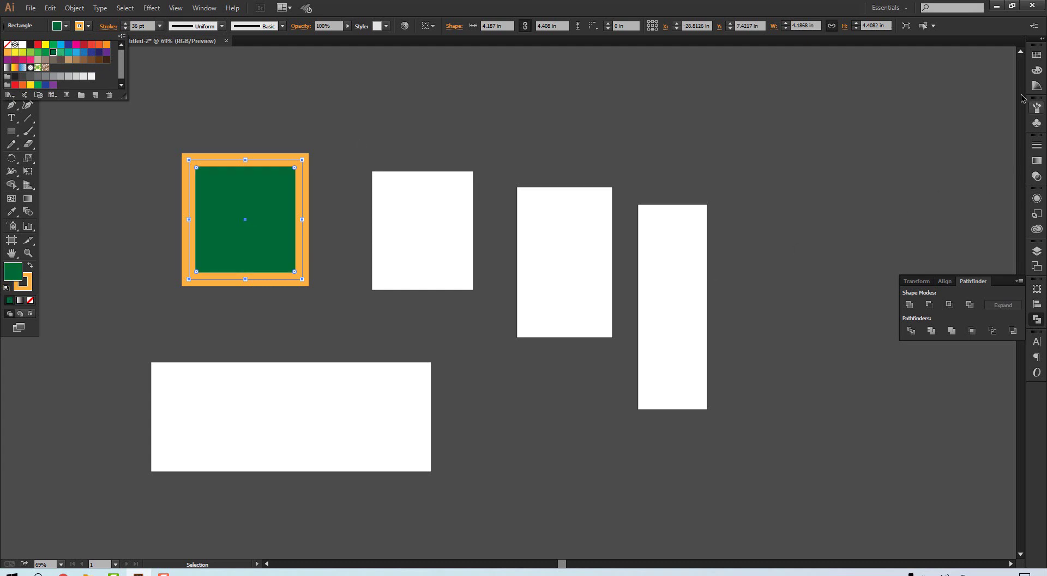
- Show the RGB color sliders and mix a purple fill for the rectangle with R 120, G 32 and B 251
left_click(1036, 75)
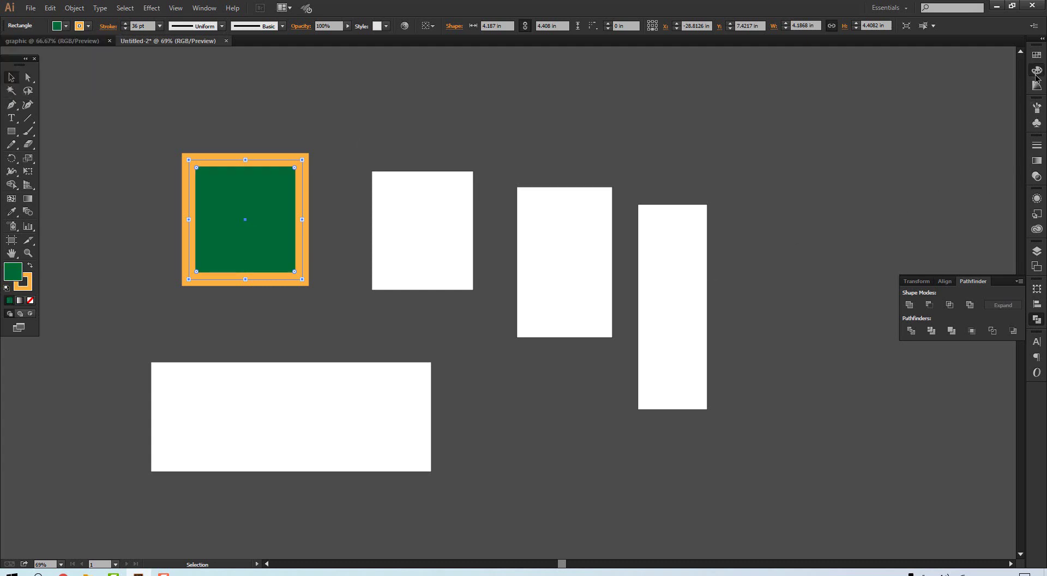
left_click(1036, 76)
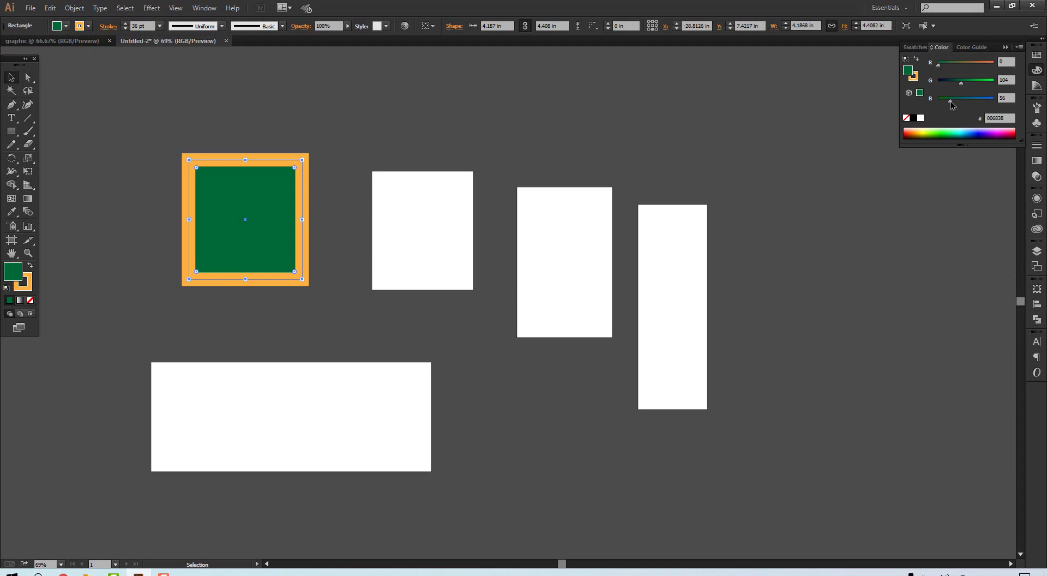
left_click_drag(951, 102, 976, 102)
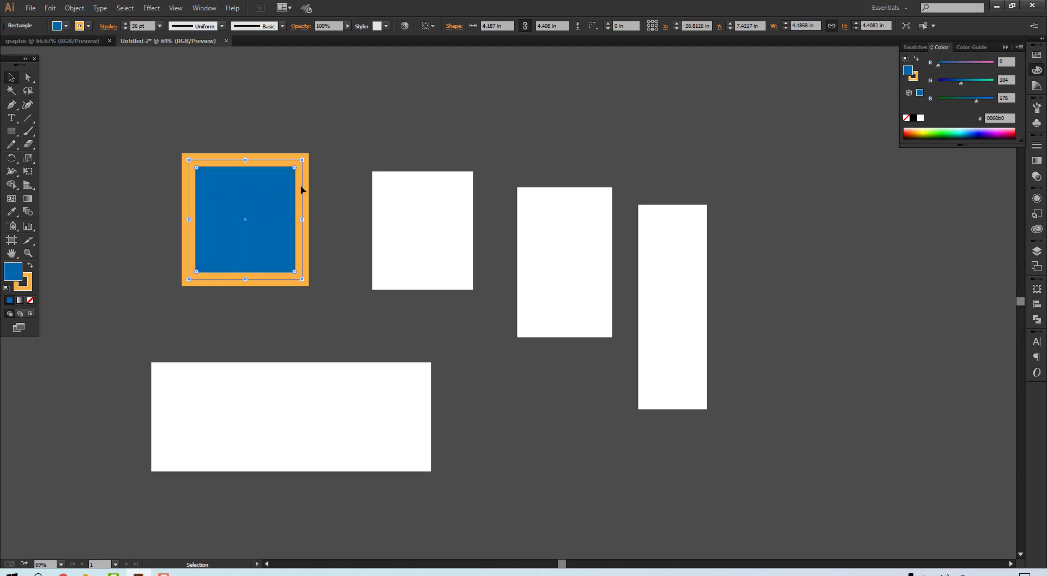
left_click_drag(977, 104, 946, 86)
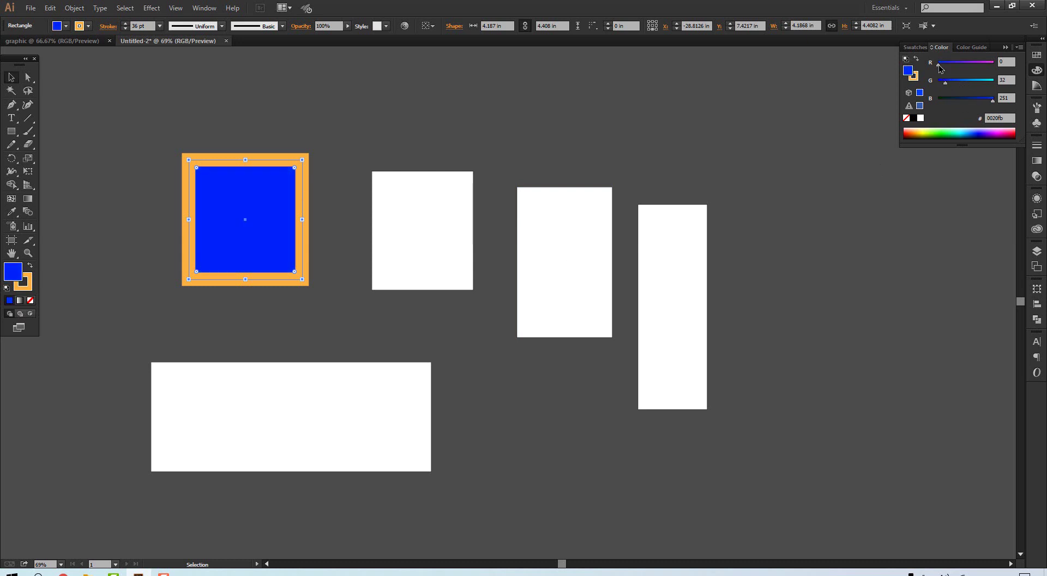
left_click_drag(938, 63, 964, 64)
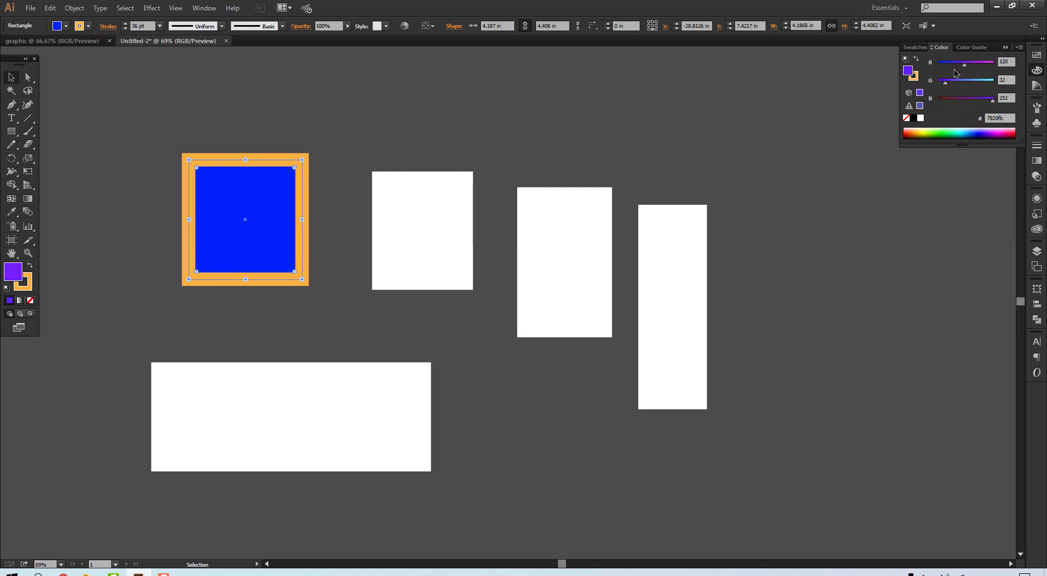
- Make the stroke the active color and change it to magenta with G 54 and B 227
left_click(918, 82)
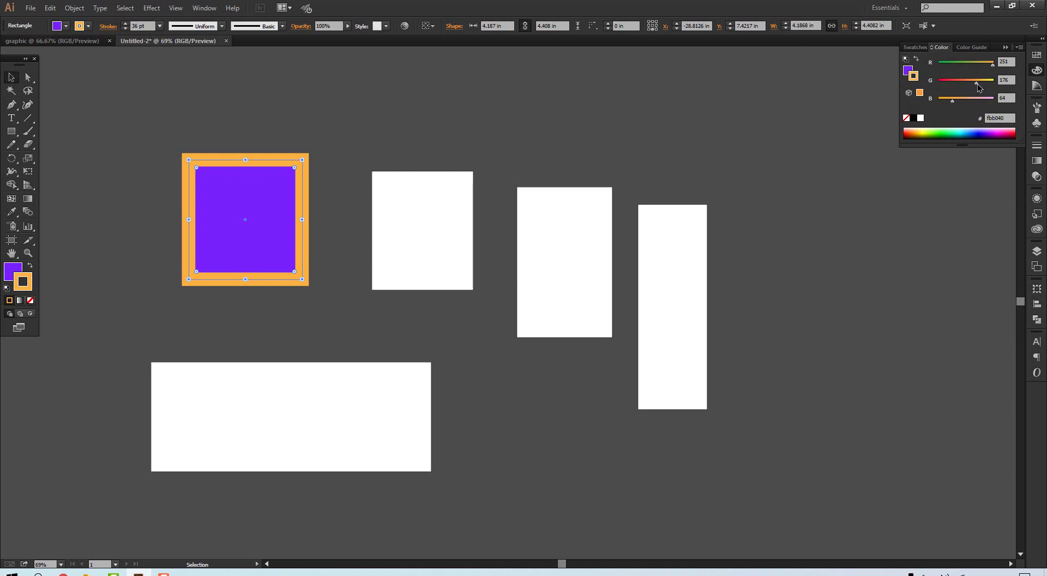
left_click_drag(964, 85, 952, 83)
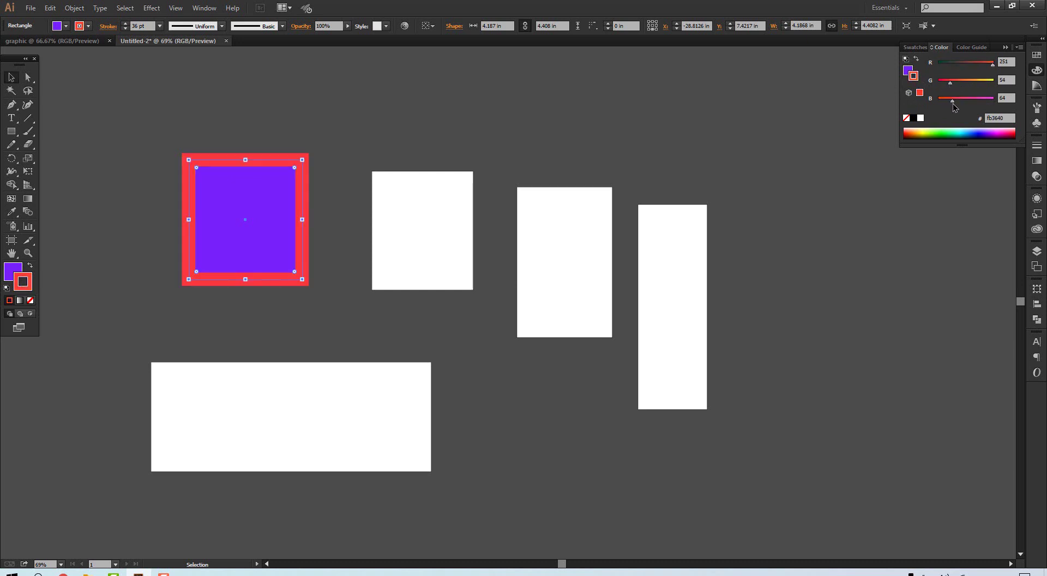
left_click(987, 100)
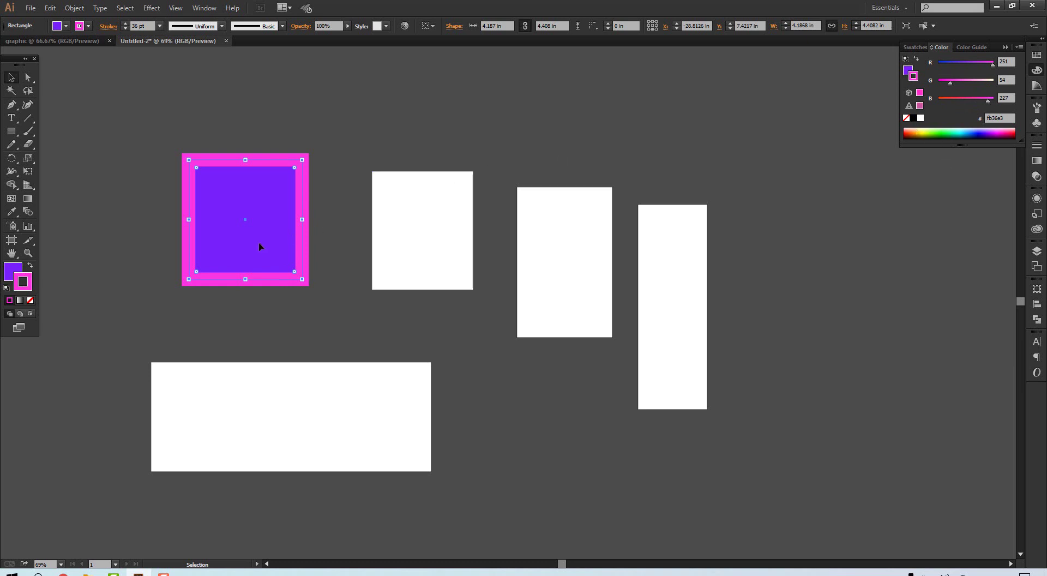
- Sample several stroke colors from the color spectrum, ending with the golden yellow e7b700
left_click(961, 129)
left_click(968, 129)
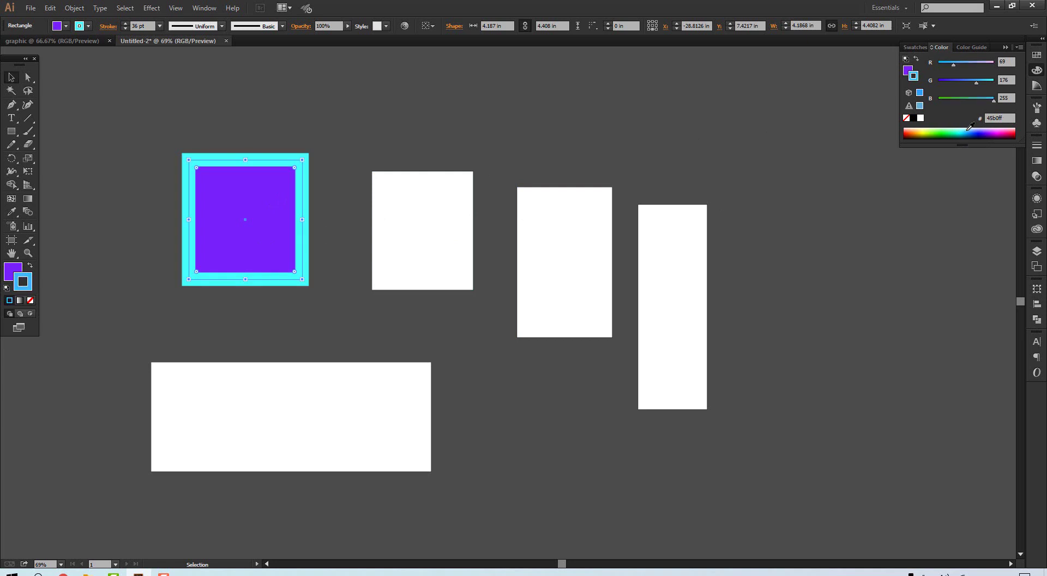
mouse_move(1001, 128)
left_mouse_down()
mouse_move(1012, 129)
mouse_move(951, 128)
left_mouse_up()
left_click(919, 132)
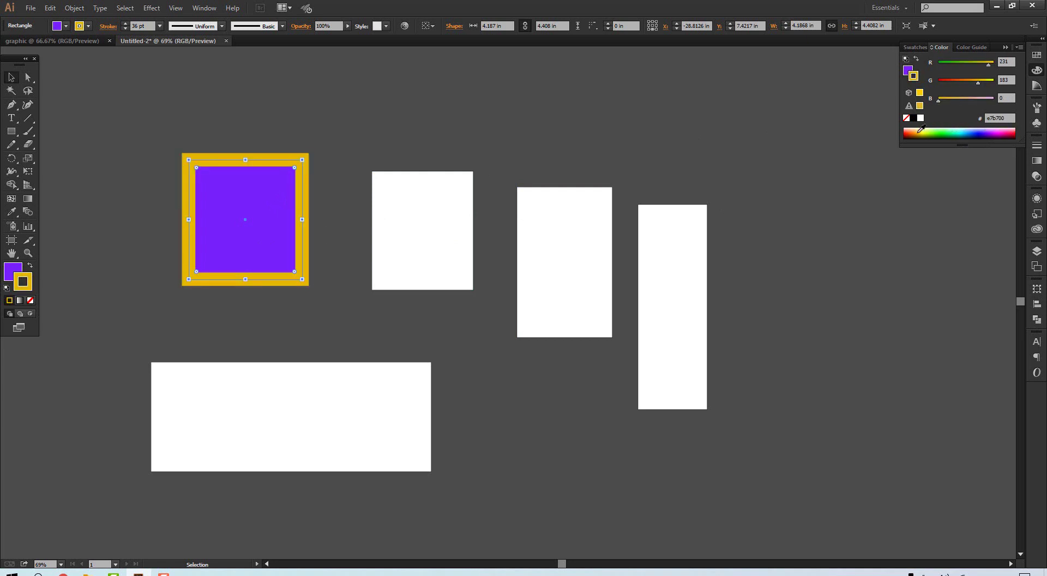
- Make the fill the active color and sample spectrum colors for it, ending with an orange of R 255, G 180, B 46
left_click(907, 71)
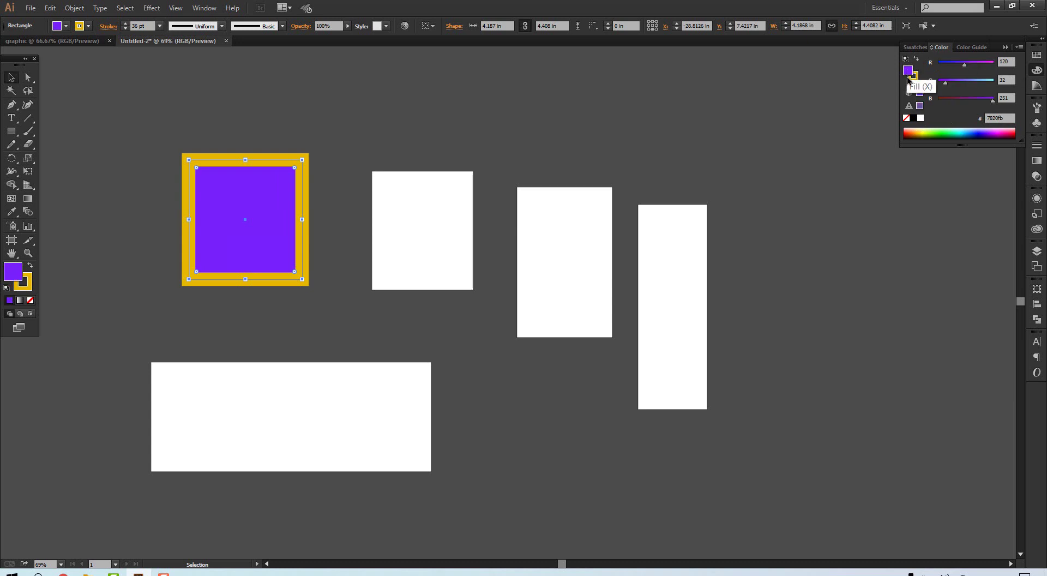
left_click(956, 131)
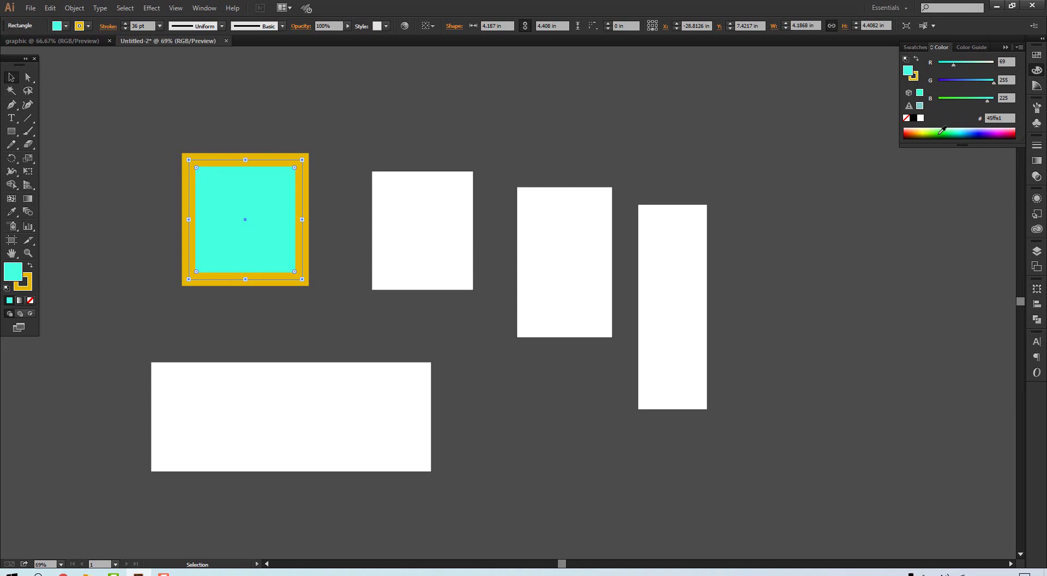
left_click(934, 131)
left_click(931, 130)
left_click(929, 127)
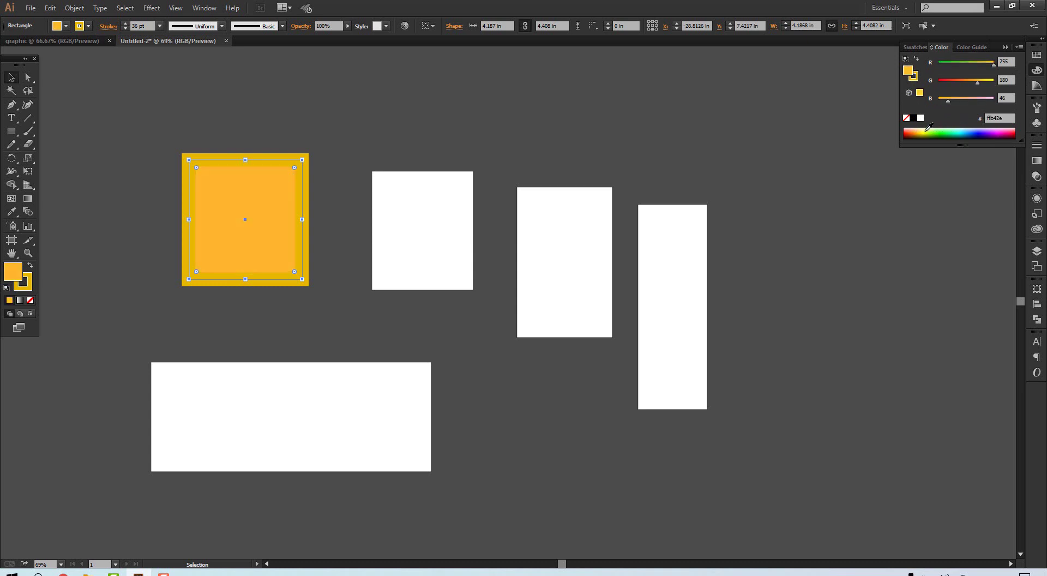
- Sample more fill colors from the color spectrum, ending with the lime cde700, and deselect the rectangle
left_click(931, 128)
left_click(927, 130)
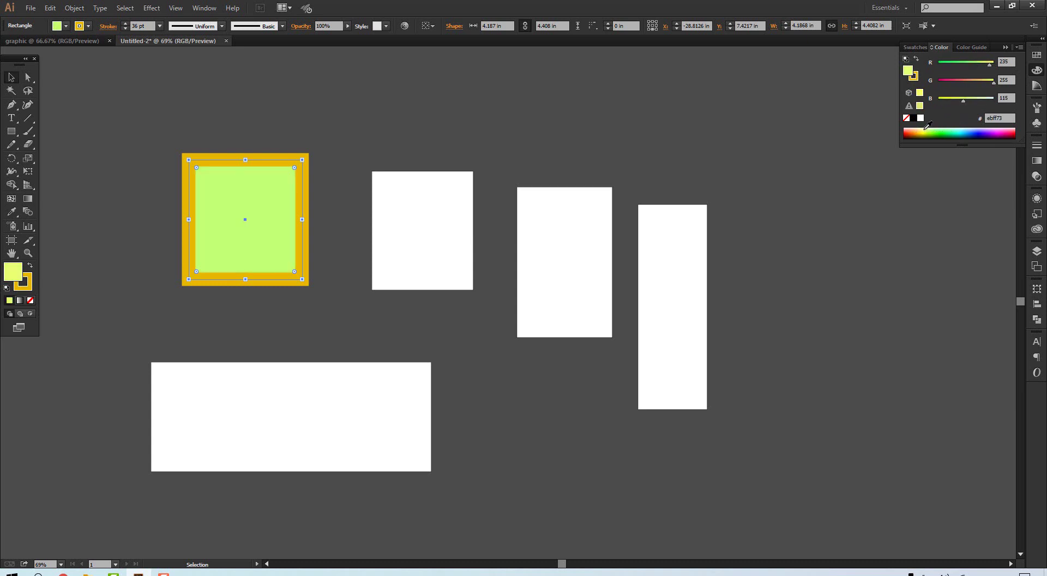
left_click(926, 129)
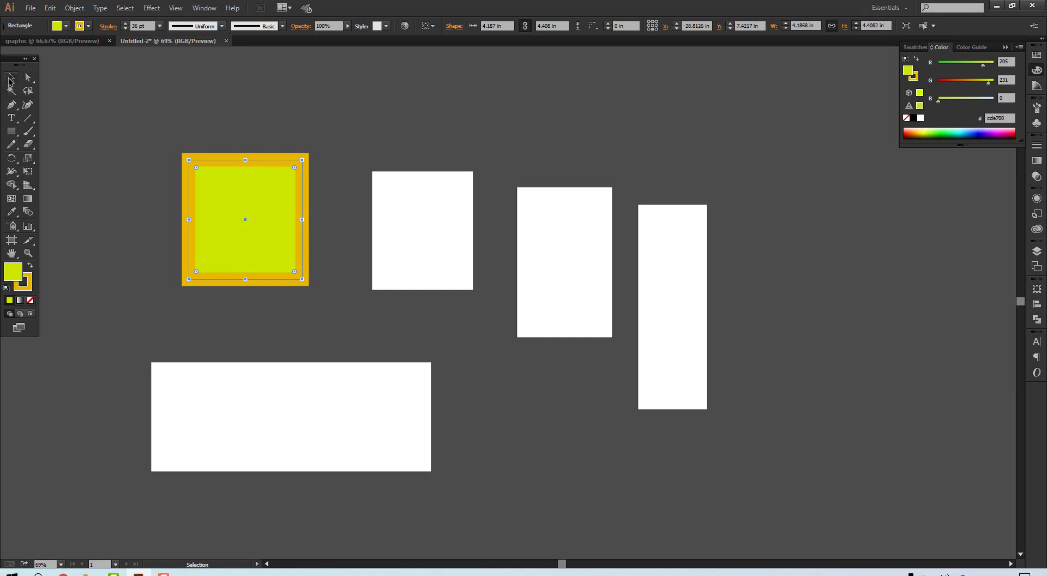
left_click(781, 167)
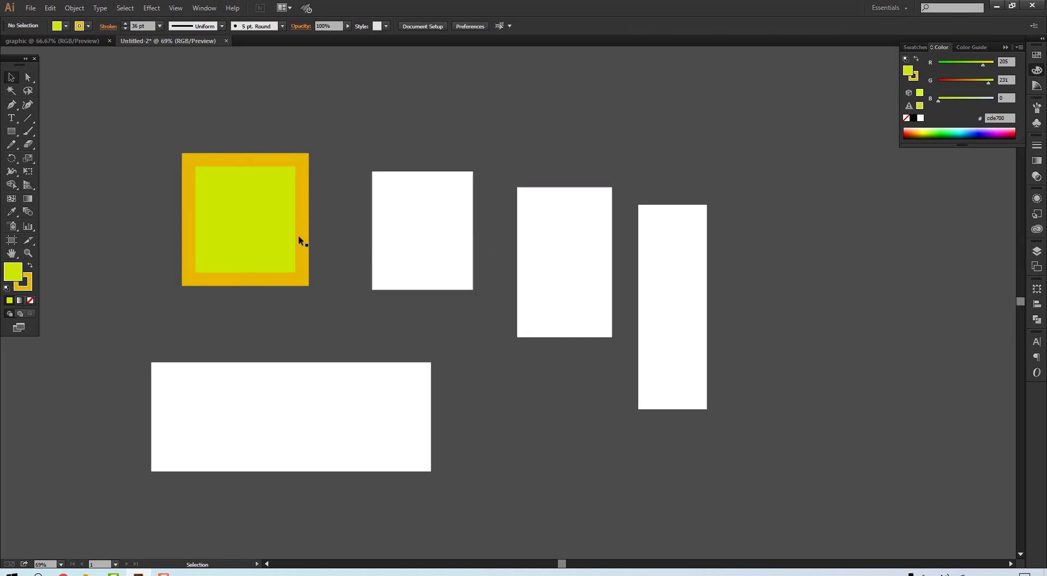
- Draw five more rectangles of varying sizes with the lime fill and golden 36 pt stroke around the existing shapes
left_click(11, 130)
mouse_move(612, 143)
left_mouse_down()
mouse_move(709, 206)
mouse_move(743, 270)
left_mouse_up()
left_click_drag(782, 143, 862, 306)
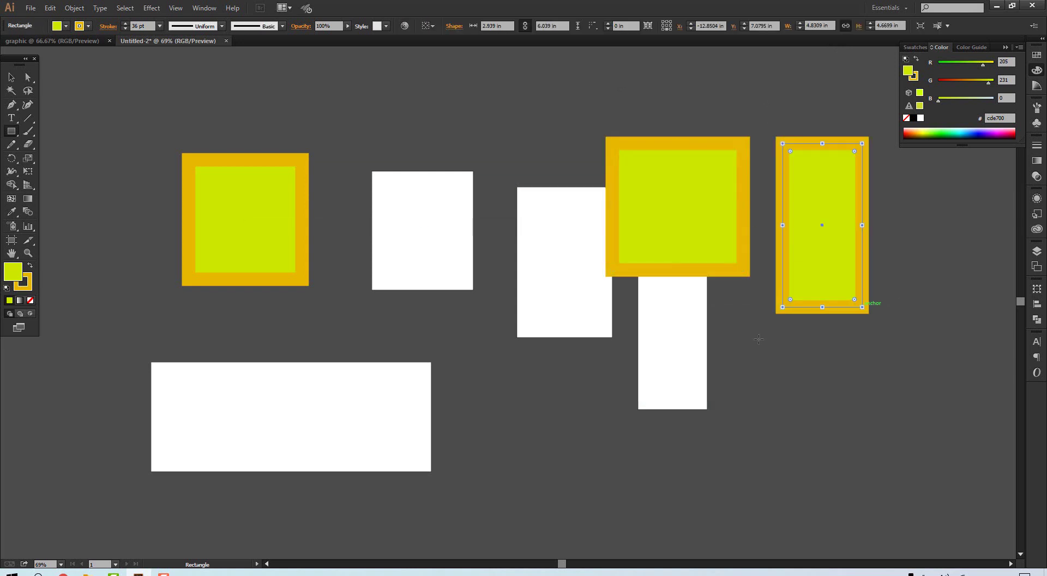
mouse_move(480, 355)
left_mouse_down()
mouse_move(527, 437)
mouse_move(610, 497)
left_mouse_up()
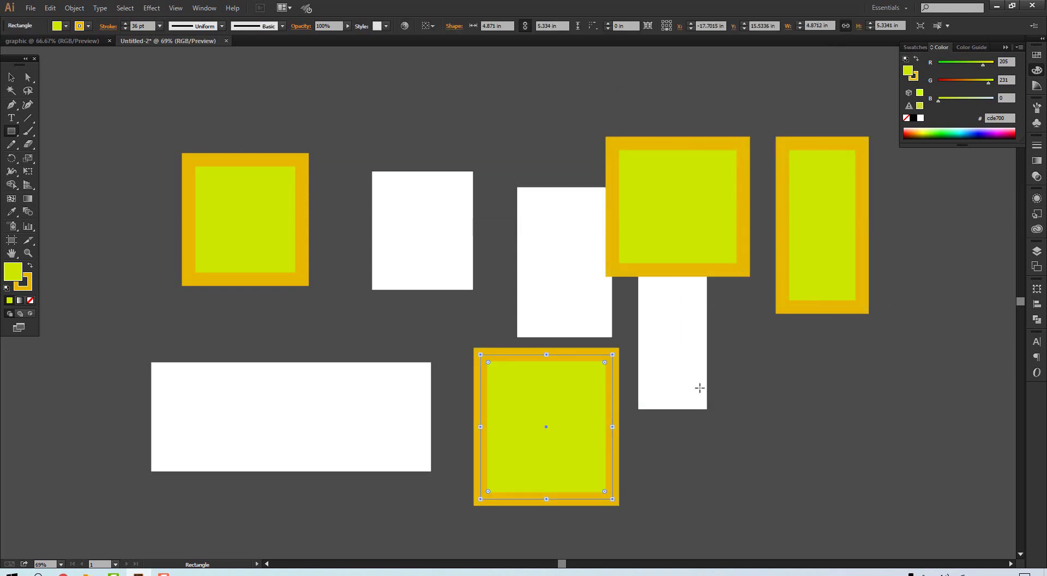
left_click_drag(717, 331, 801, 477)
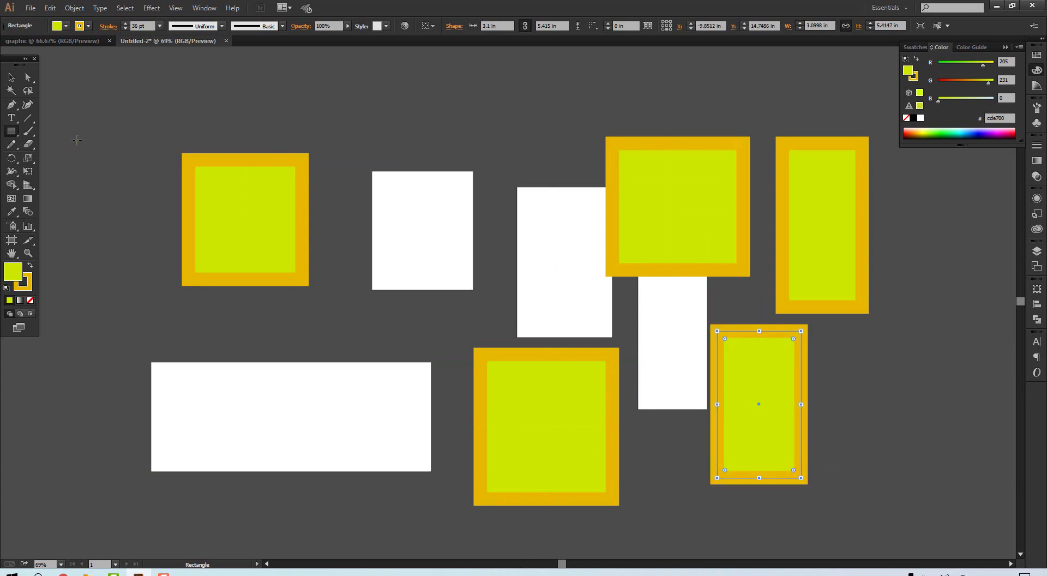
left_click_drag(77, 140, 203, 304)
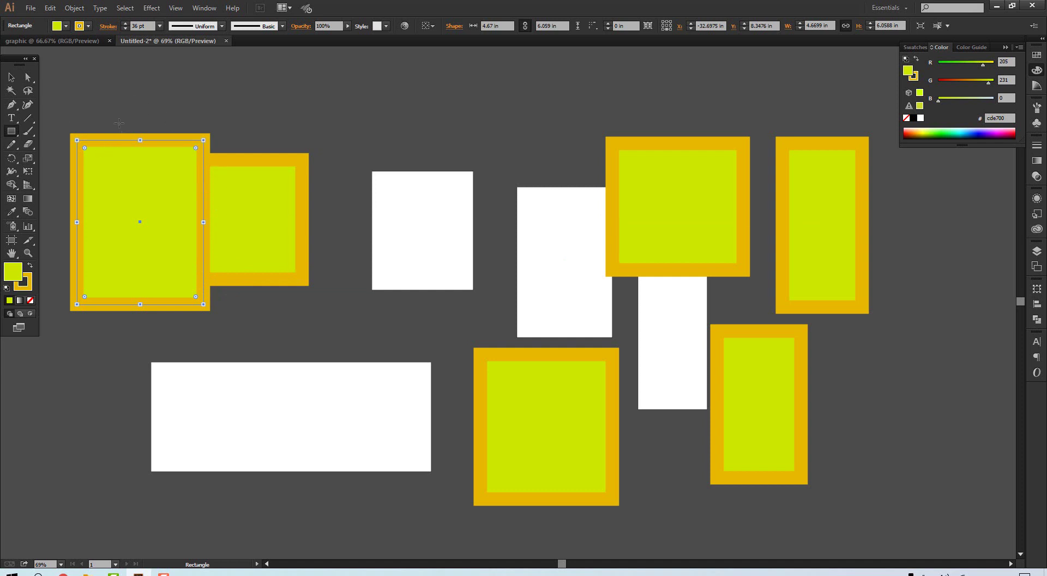
- Set the stroke of the last drawn rectangle, overlapping the bordered one, to None
left_click(11, 77)
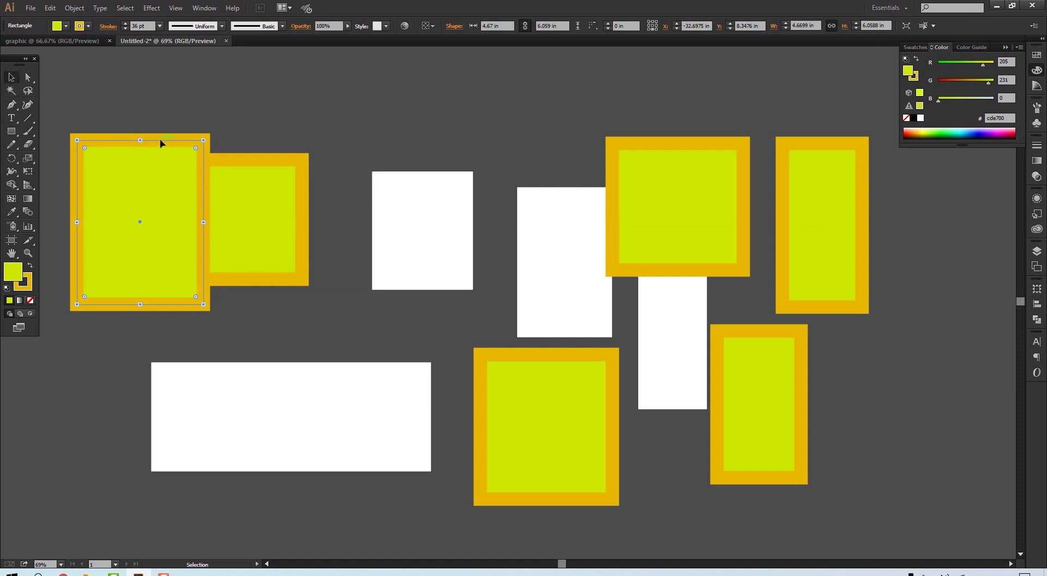
left_click(88, 26)
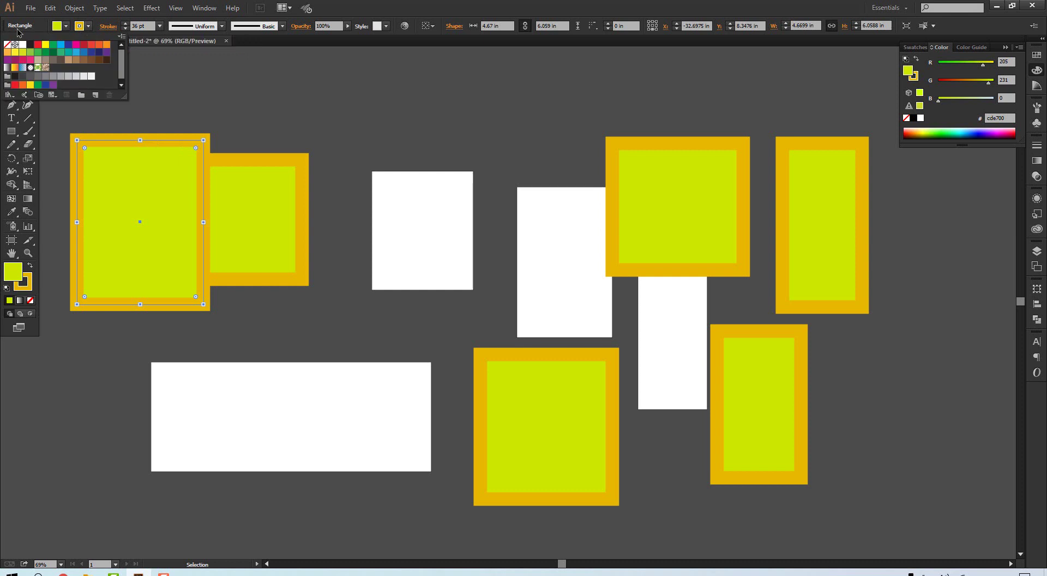
left_click(7, 45)
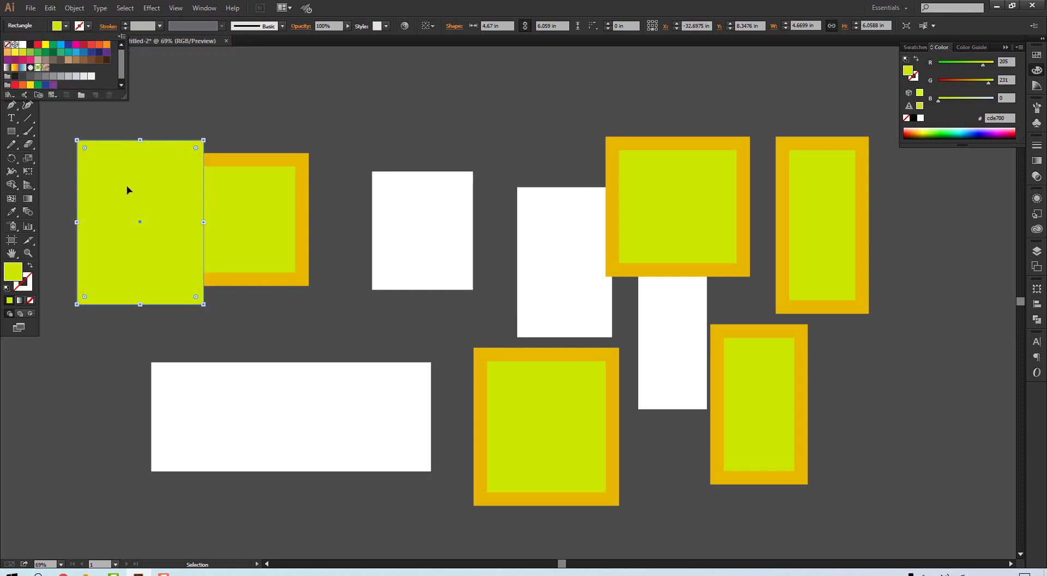
left_click(108, 128)
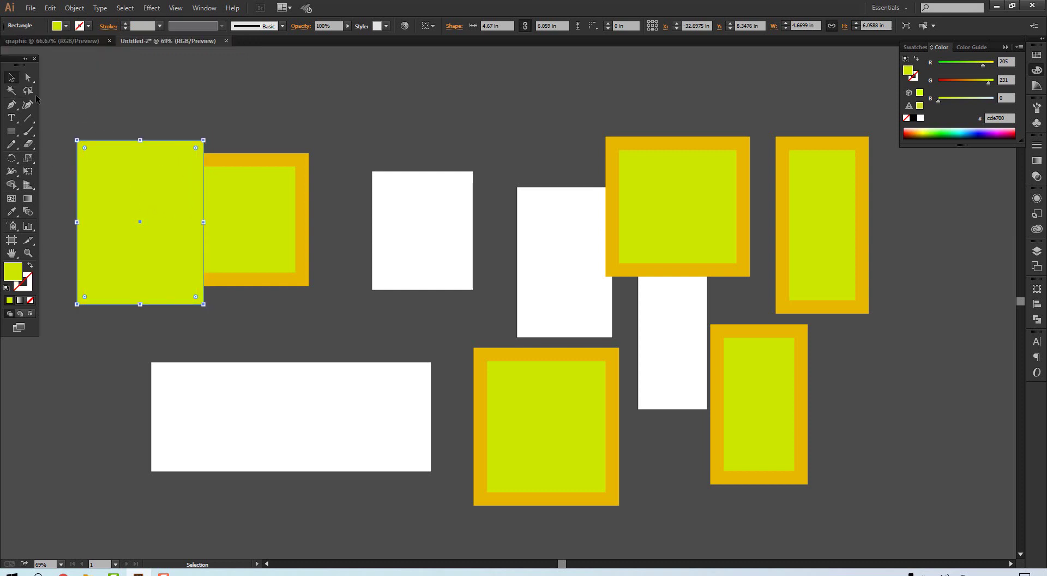
- Draw three upright strokeless lime rectangles above the white ones, the last about 1.99 by 5.86 in
left_click(8, 130)
left_click_drag(343, 91, 420, 201)
left_click_drag(452, 88, 517, 220)
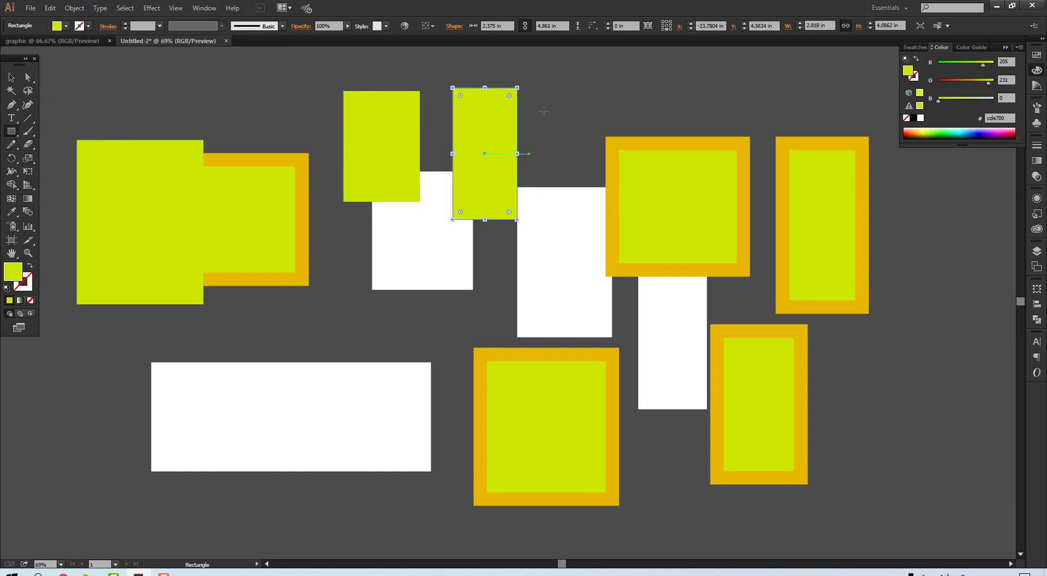
left_click_drag(558, 55, 612, 213)
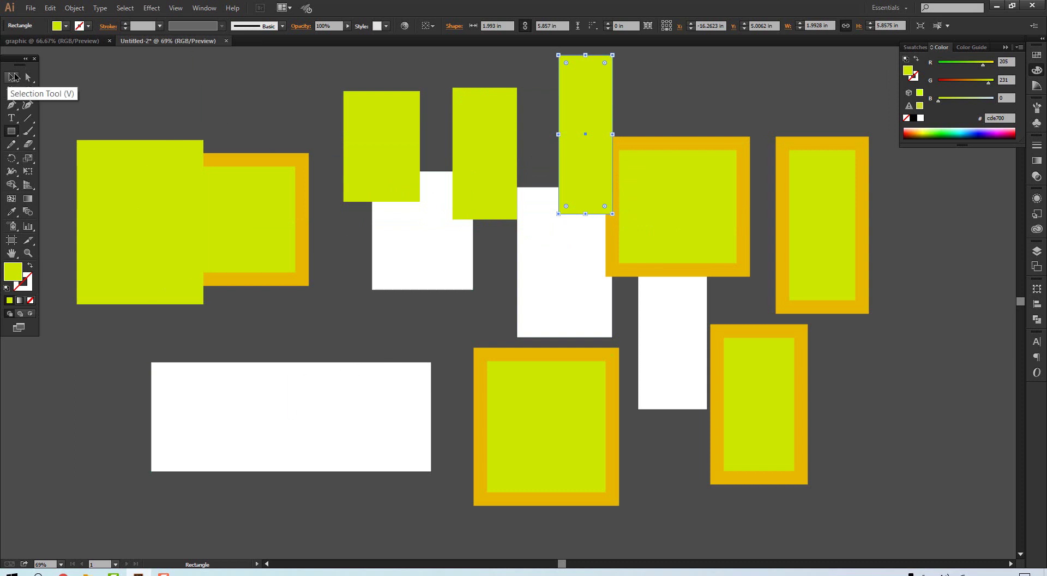
left_click(12, 77)
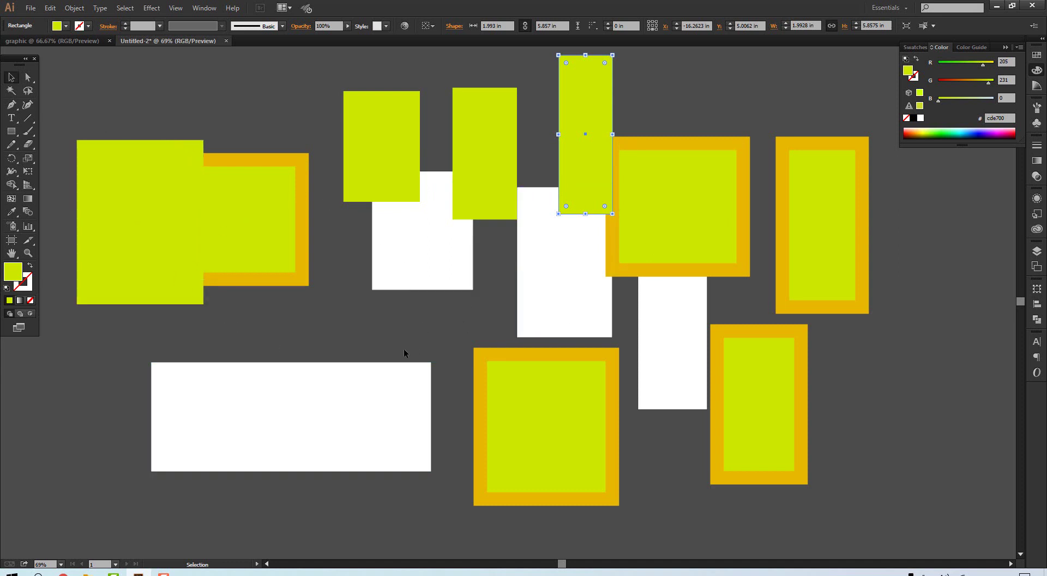
- Draw a wide lime rectangle about 3.97 by 1.89 in just above the wide white rectangle
left_click(11, 134)
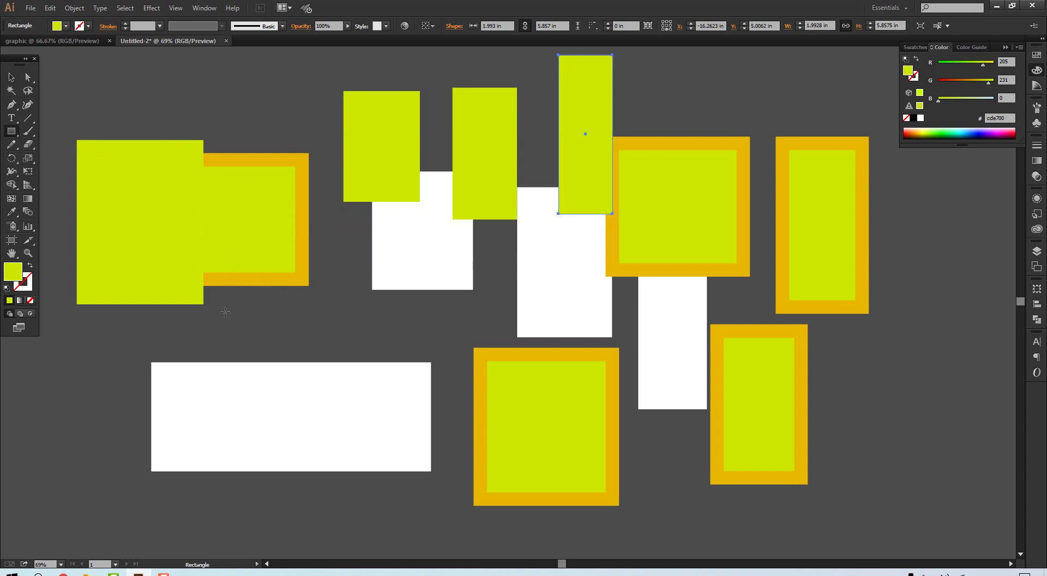
left_click_drag(225, 311, 332, 362)
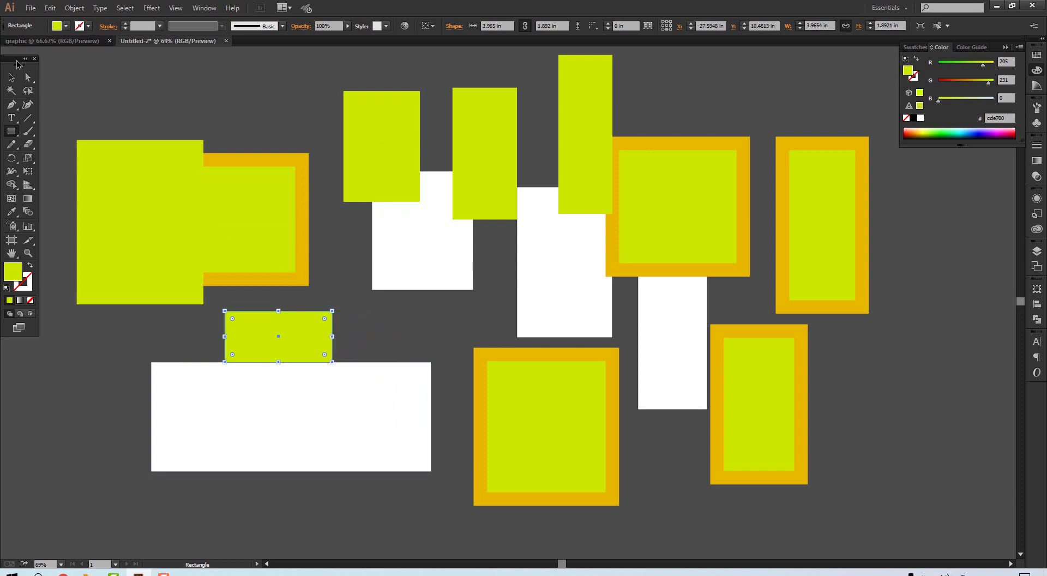
left_click(12, 77)
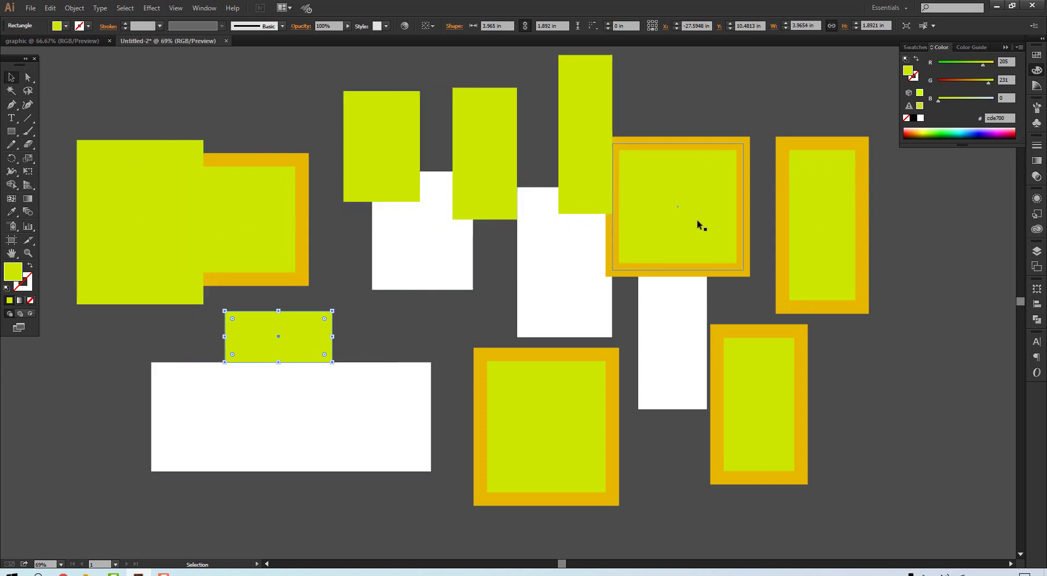
- Draw three more lime rectangles across the lower part of the canvas, the last about 4.13 by 6.56 in
left_click(11, 131)
left_click_drag(23, 386, 118, 474)
mouse_move(136, 330)
left_mouse_down()
mouse_move(295, 475)
mouse_move(296, 495)
left_mouse_up()
left_click_drag(434, 316, 546, 494)
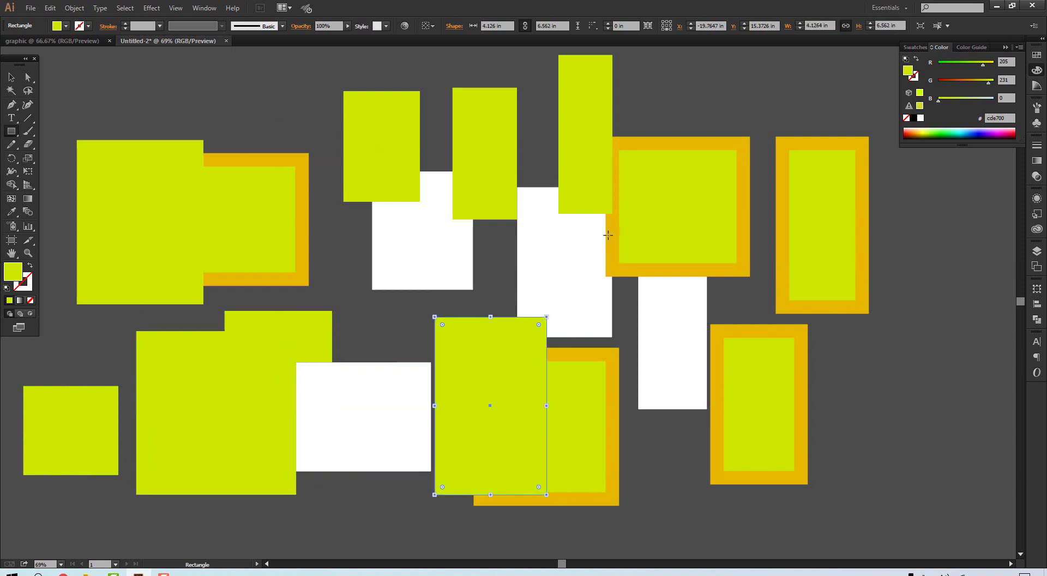
- Select all the rectangles on the canvas and delete them
left_click(11, 77)
left_click_drag(63, 146, 958, 478)
key("Delete")
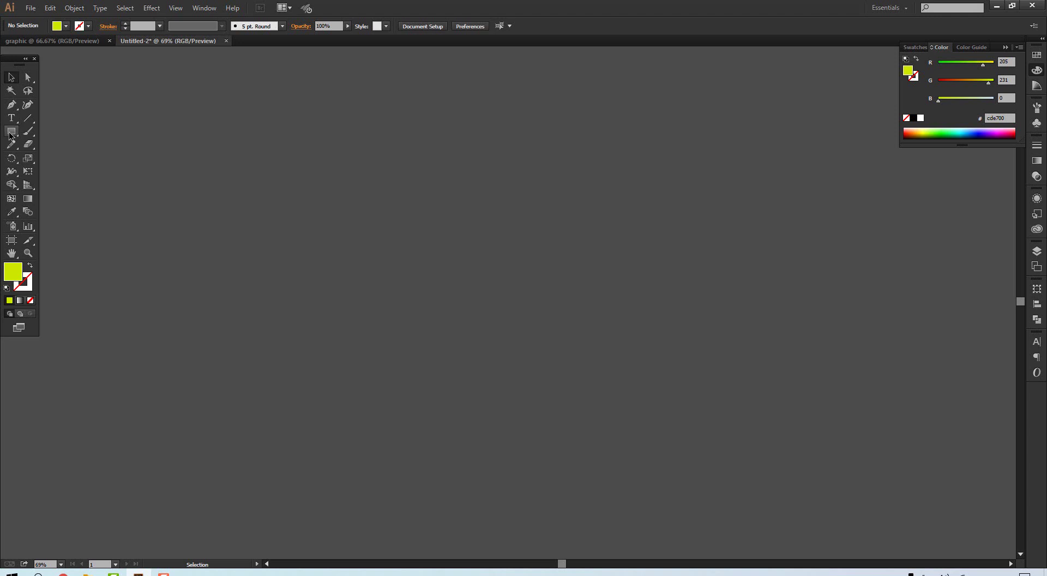
- Draw two upright lime rectangles side by side on the empty canvas, the second about 4.05 by 5.5 in
left_click(11, 132)
left_click_drag(267, 207, 370, 352)
left_click_drag(416, 203, 526, 351)
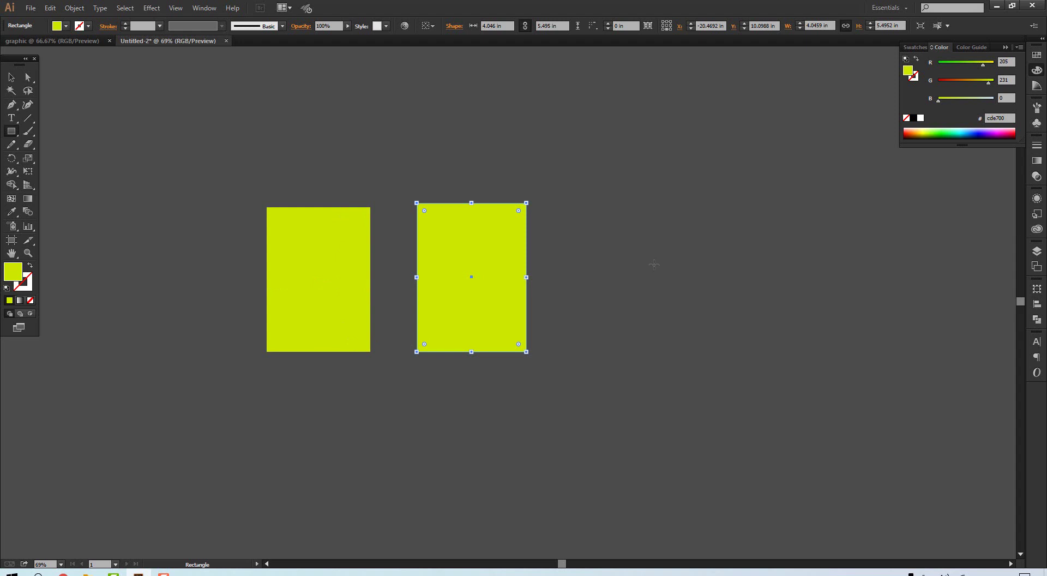
- Draw two perfect squares beside the rectangles, about 5.76 in and 5.39 in wide, with constrained proportions
left_click_drag(653, 235, 707, 390)
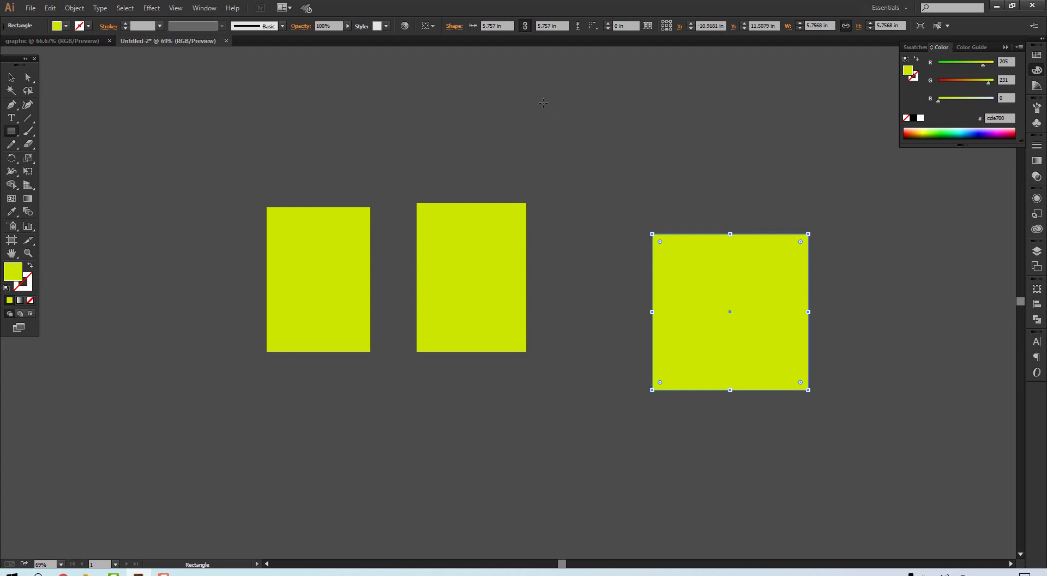
left_click_drag(543, 96, 547, 155)
mouse_move(548, 156)
left_mouse_down()
mouse_move(661, 100)
mouse_move(719, 100)
mouse_move(560, 128)
mouse_move(565, 152)
mouse_move(545, 180)
mouse_move(657, 201)
mouse_move(618, 234)
mouse_move(614, 264)
mouse_move(646, 388)
mouse_move(627, 280)
mouse_move(656, 329)
mouse_move(654, 389)
mouse_move(656, 240)
left_mouse_up()
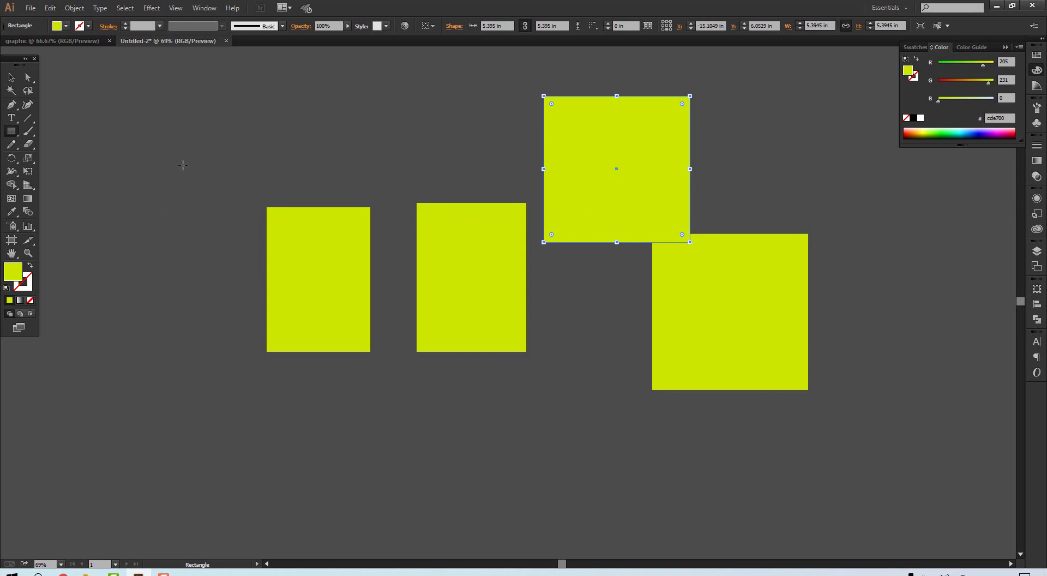
- Replace a small trial rectangle with a square about 4.83 in wide, drawn outward from its center
left_click_drag(154, 167, 200, 246)
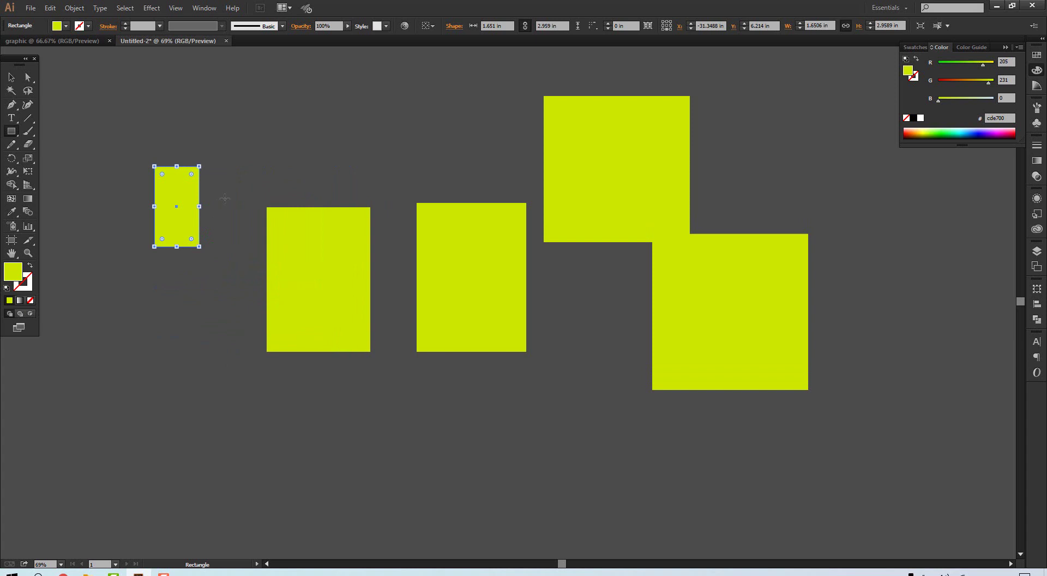
key("Delete")
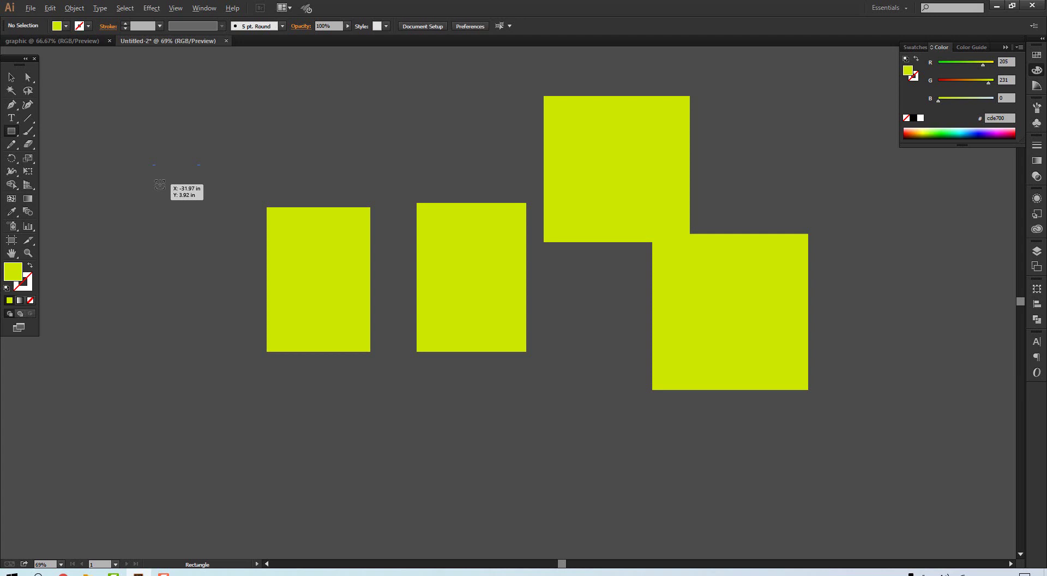
left_click_drag(160, 184, 214, 238)
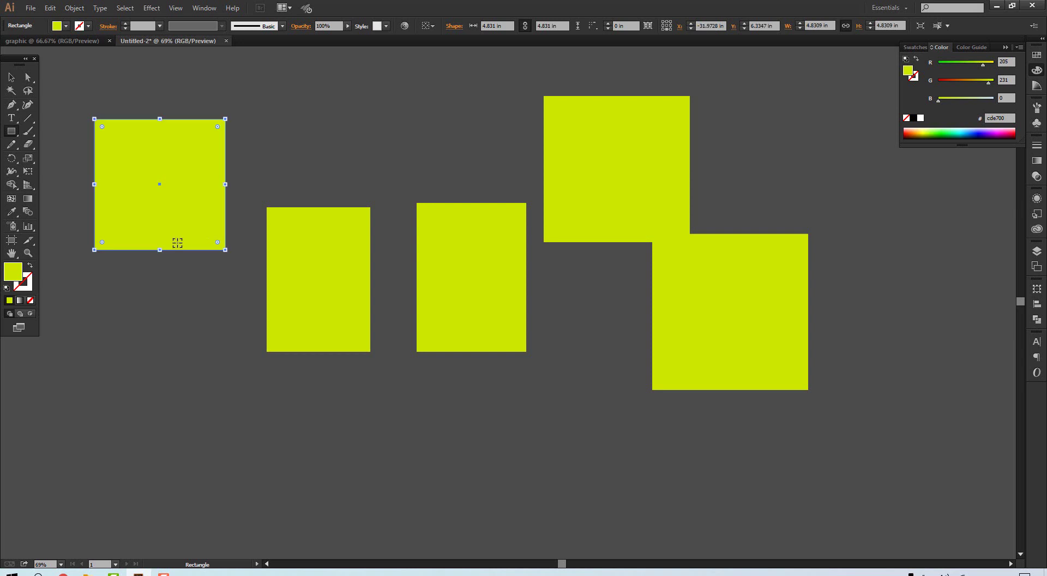
- Draw squares about 0.76 in and 2.96 in wide and a rectangle about 1.99 by 1.93 in below the others
mouse_move(129, 359)
left_mouse_down()
mouse_move(150, 382)
mouse_move(140, 369)
left_mouse_up()
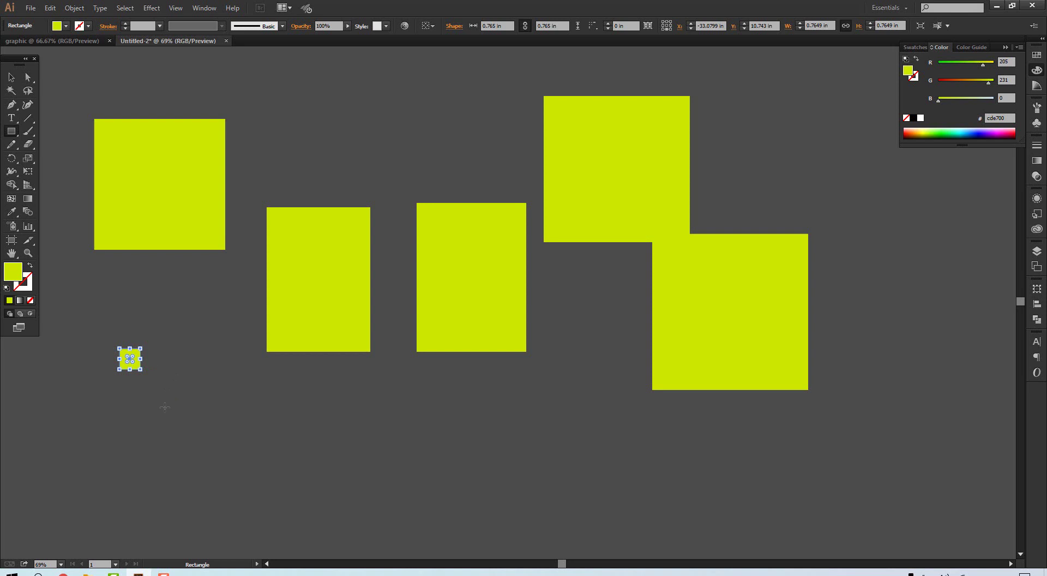
left_click_drag(165, 407, 245, 487)
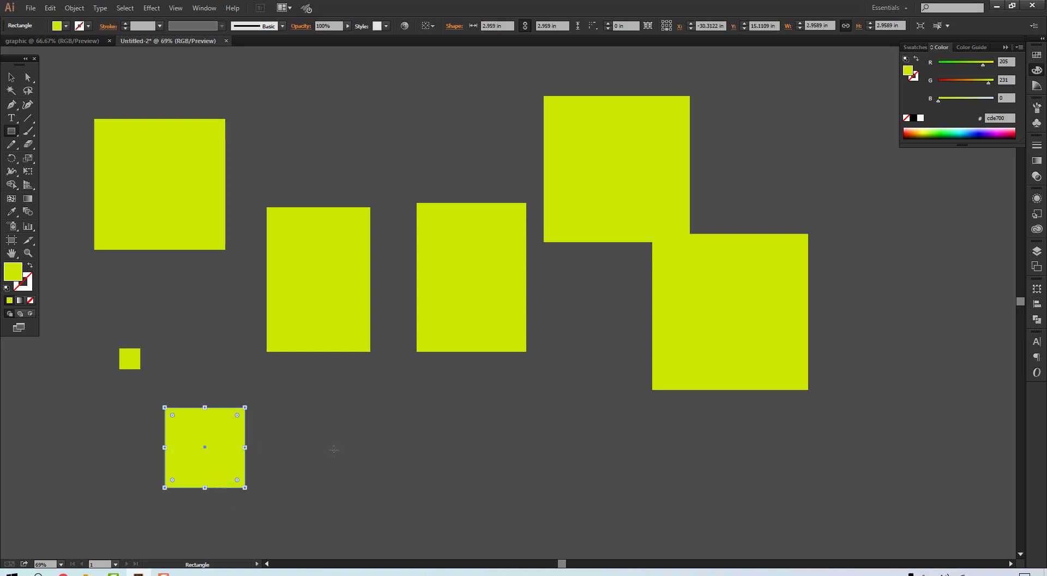
left_click_drag(299, 411, 354, 463)
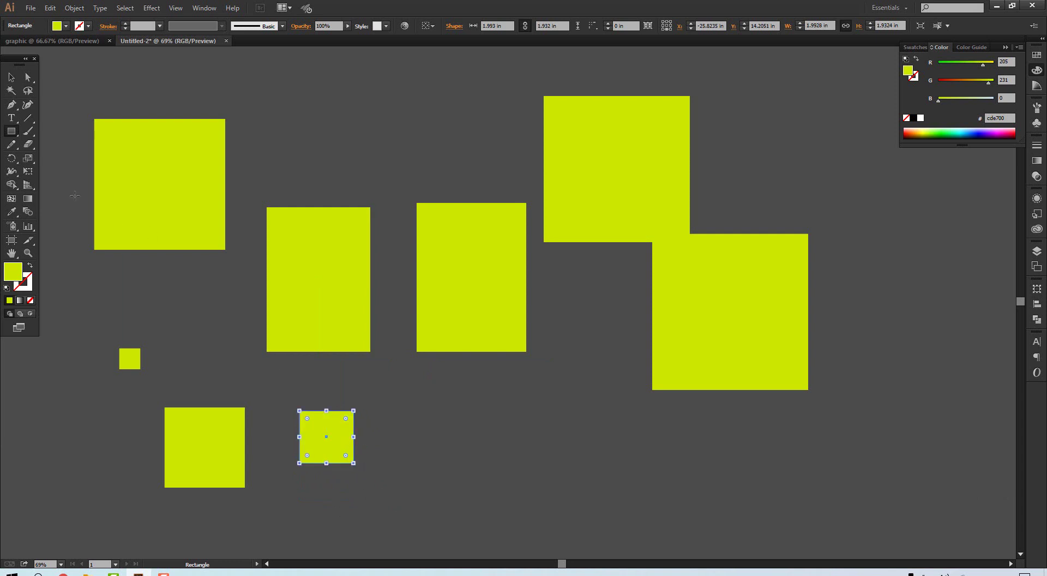
- Draw a circle about 4.83 in wide with the Ellipse tool, outward from the center of the 4.83 in square
left_click(12, 78)
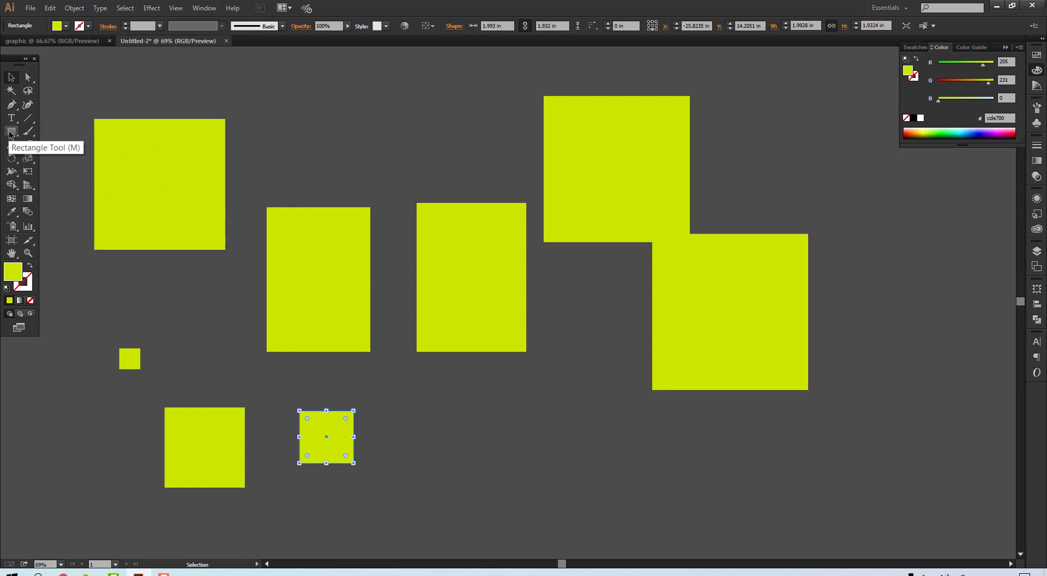
left_click_drag(13, 134, 60, 155)
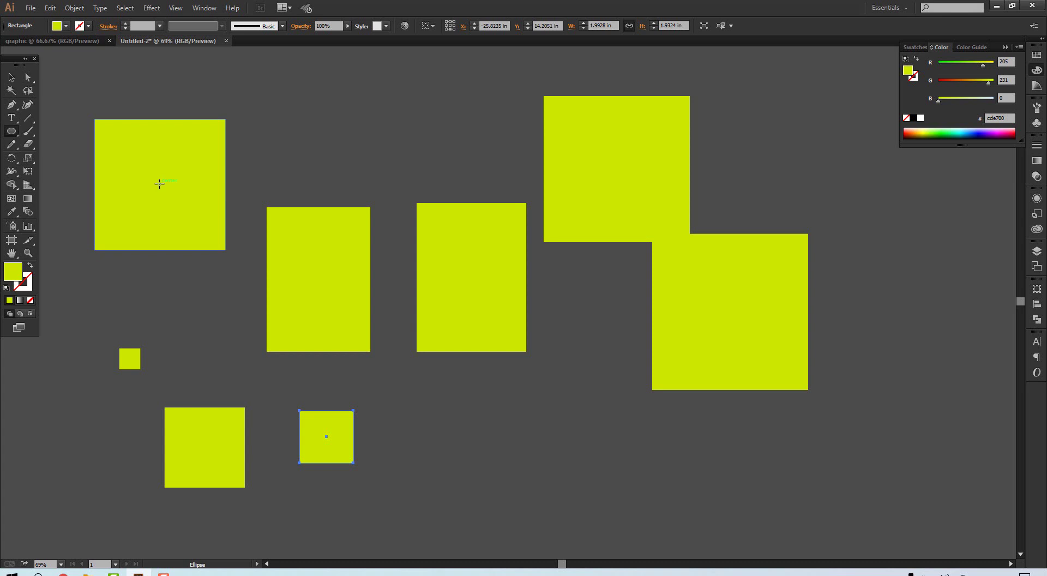
left_click_drag(158, 183, 202, 249)
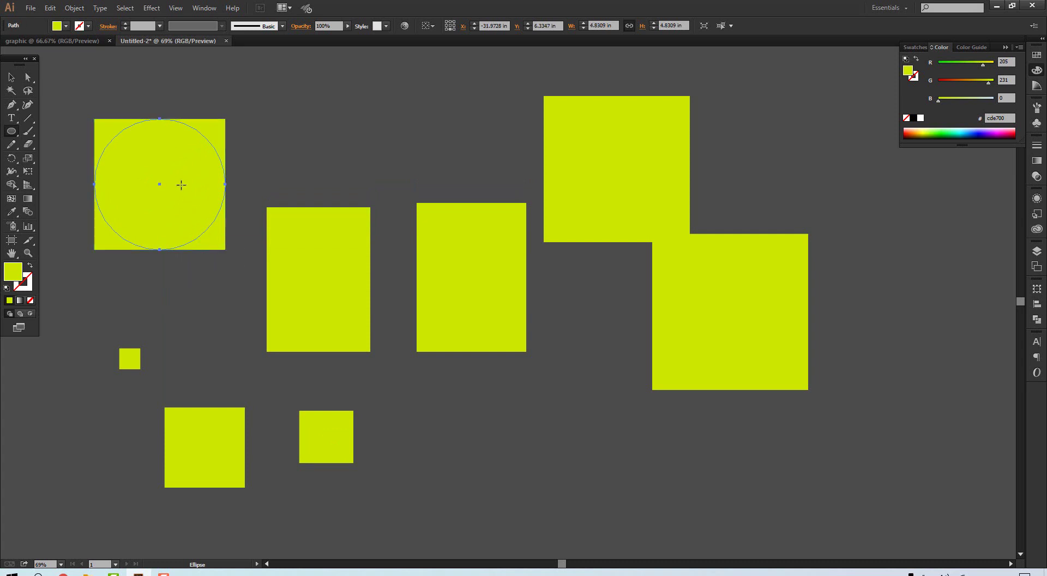
- Fill the circle with the red swatch ed1c24 and deselect it
left_click(57, 25)
left_click(37, 44)
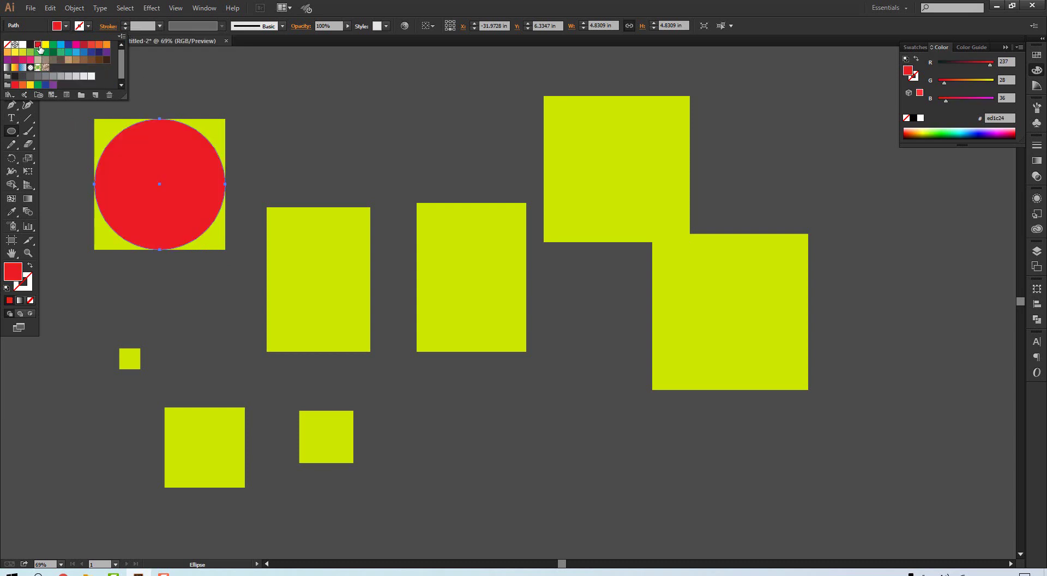
key("Escape")
key("v")
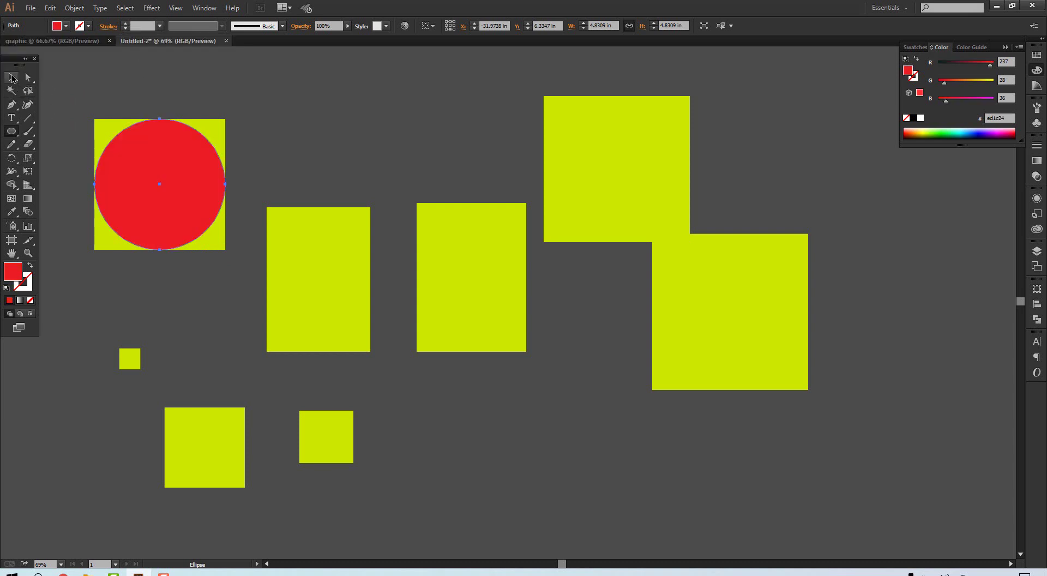
left_click(216, 87)
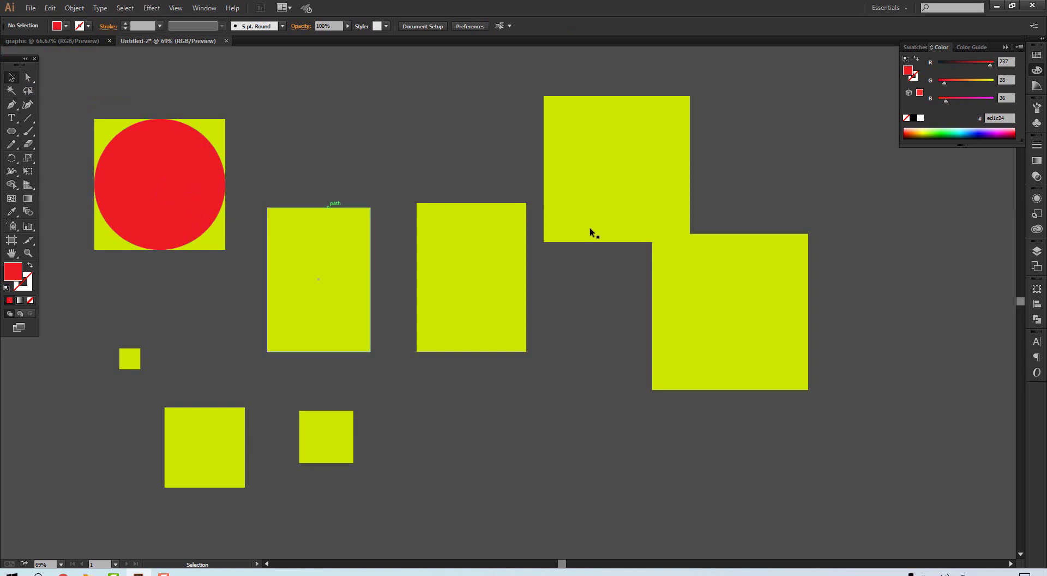
- Move the largest square down and away from the square it overlaps, below the two upright rectangles
left_click_drag(750, 276, 607, 412)
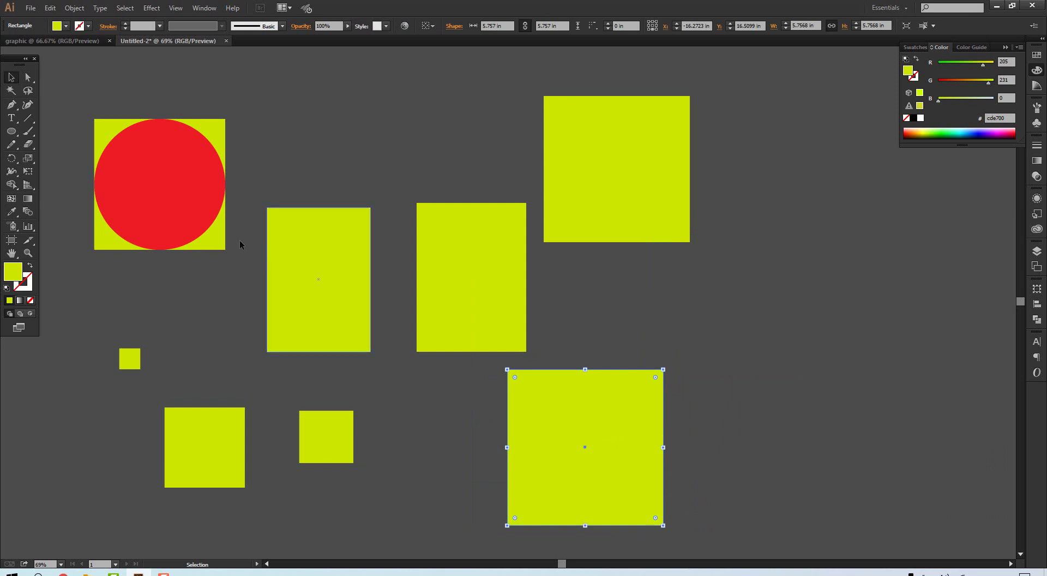
- Draw a circle about 2.88 in wide from the lower square's center toward its corner, and a flat ellipse about 7.21 by 0.91 in across the right upright rectangle
left_click(16, 134)
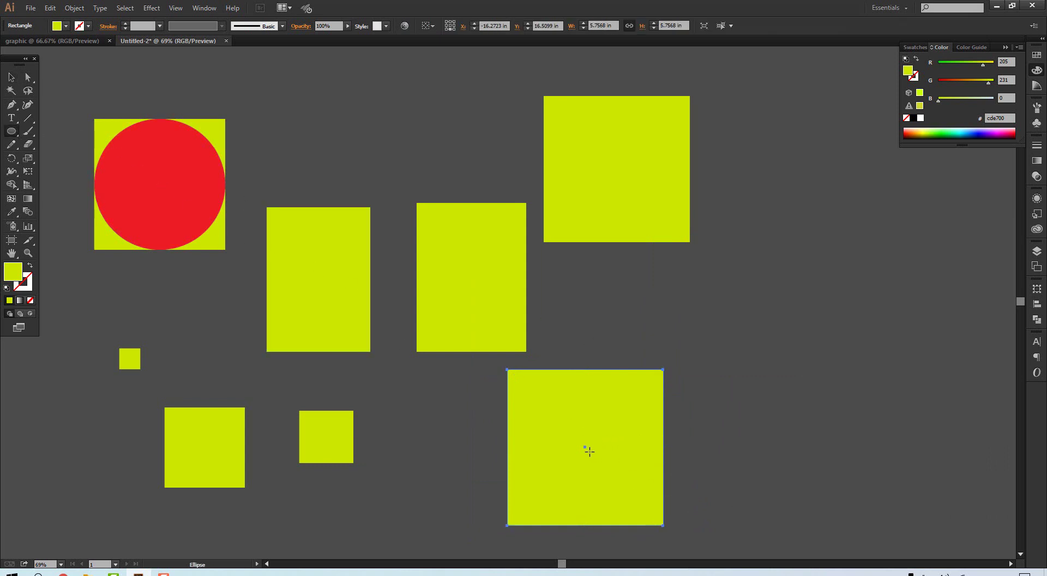
left_click_drag(585, 447, 641, 525)
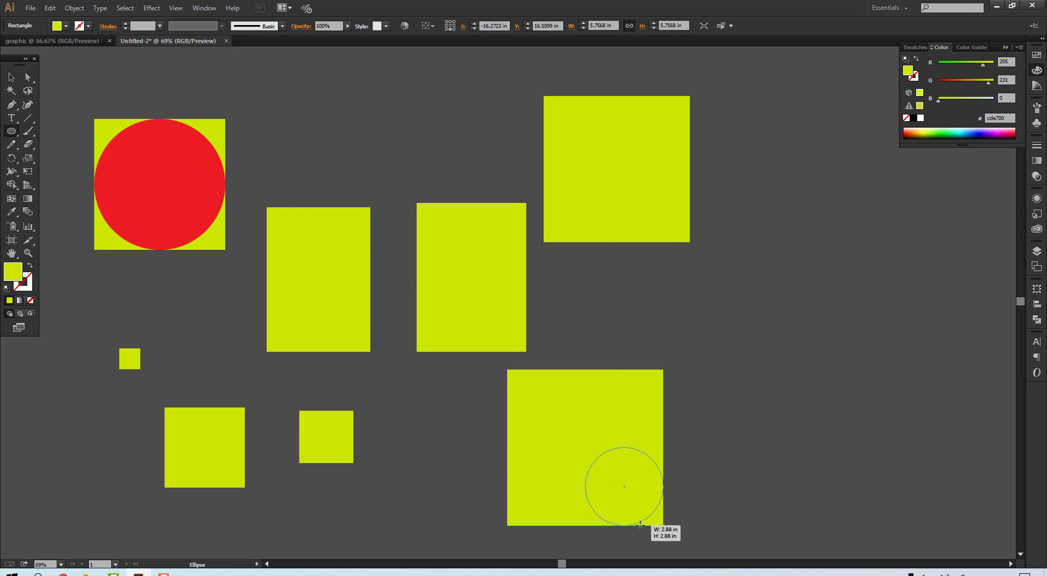
mouse_move(640, 524)
left_mouse_down()
mouse_move(631, 502)
mouse_move(642, 524)
mouse_move(646, 512)
mouse_move(656, 525)
left_mouse_up()
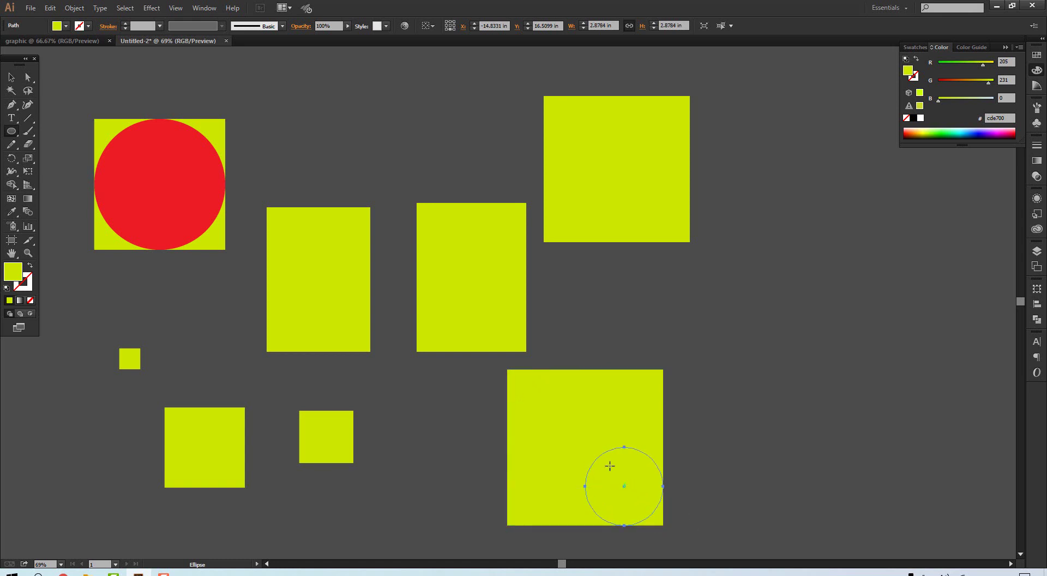
left_click_drag(455, 260, 650, 283)
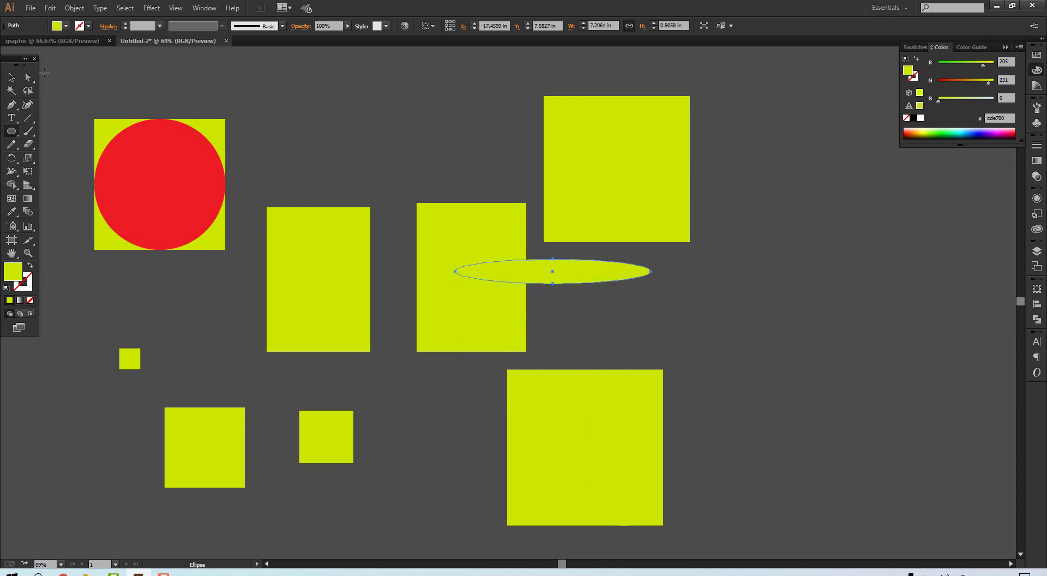
- Select all the shapes in the document together with the Selection tool
left_click(11, 77)
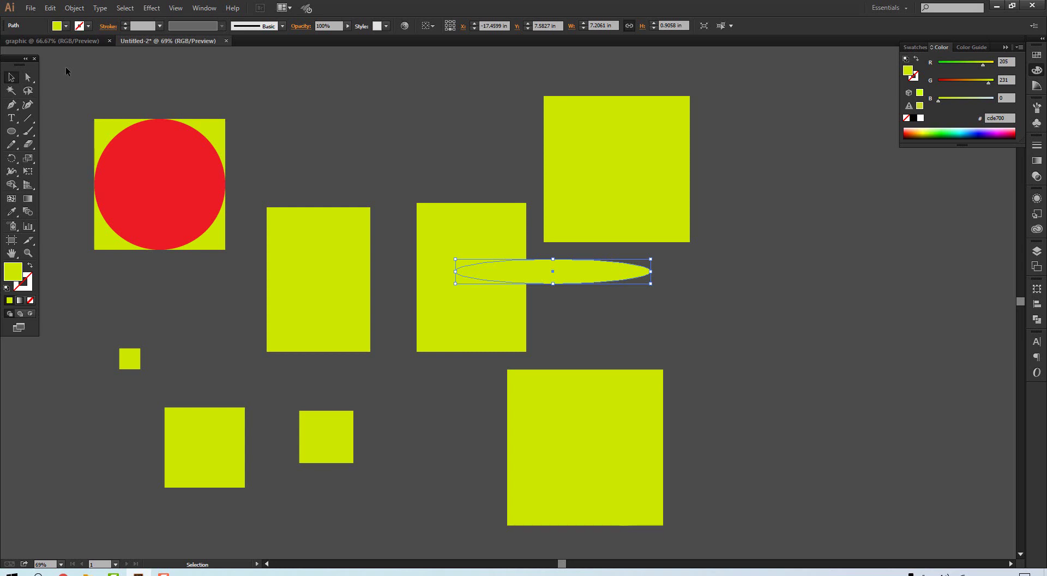
left_click_drag(92, 105, 800, 537)
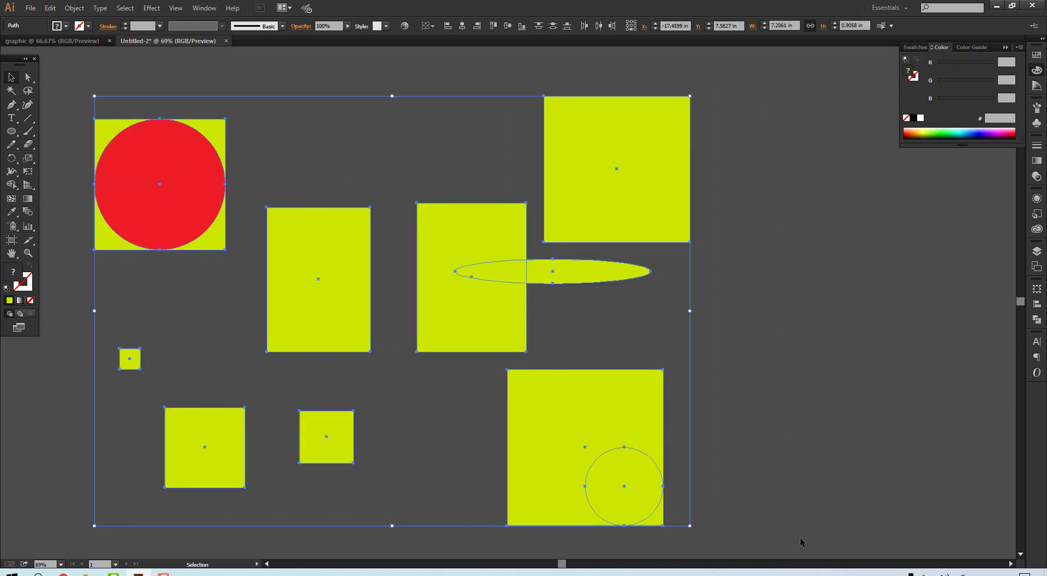